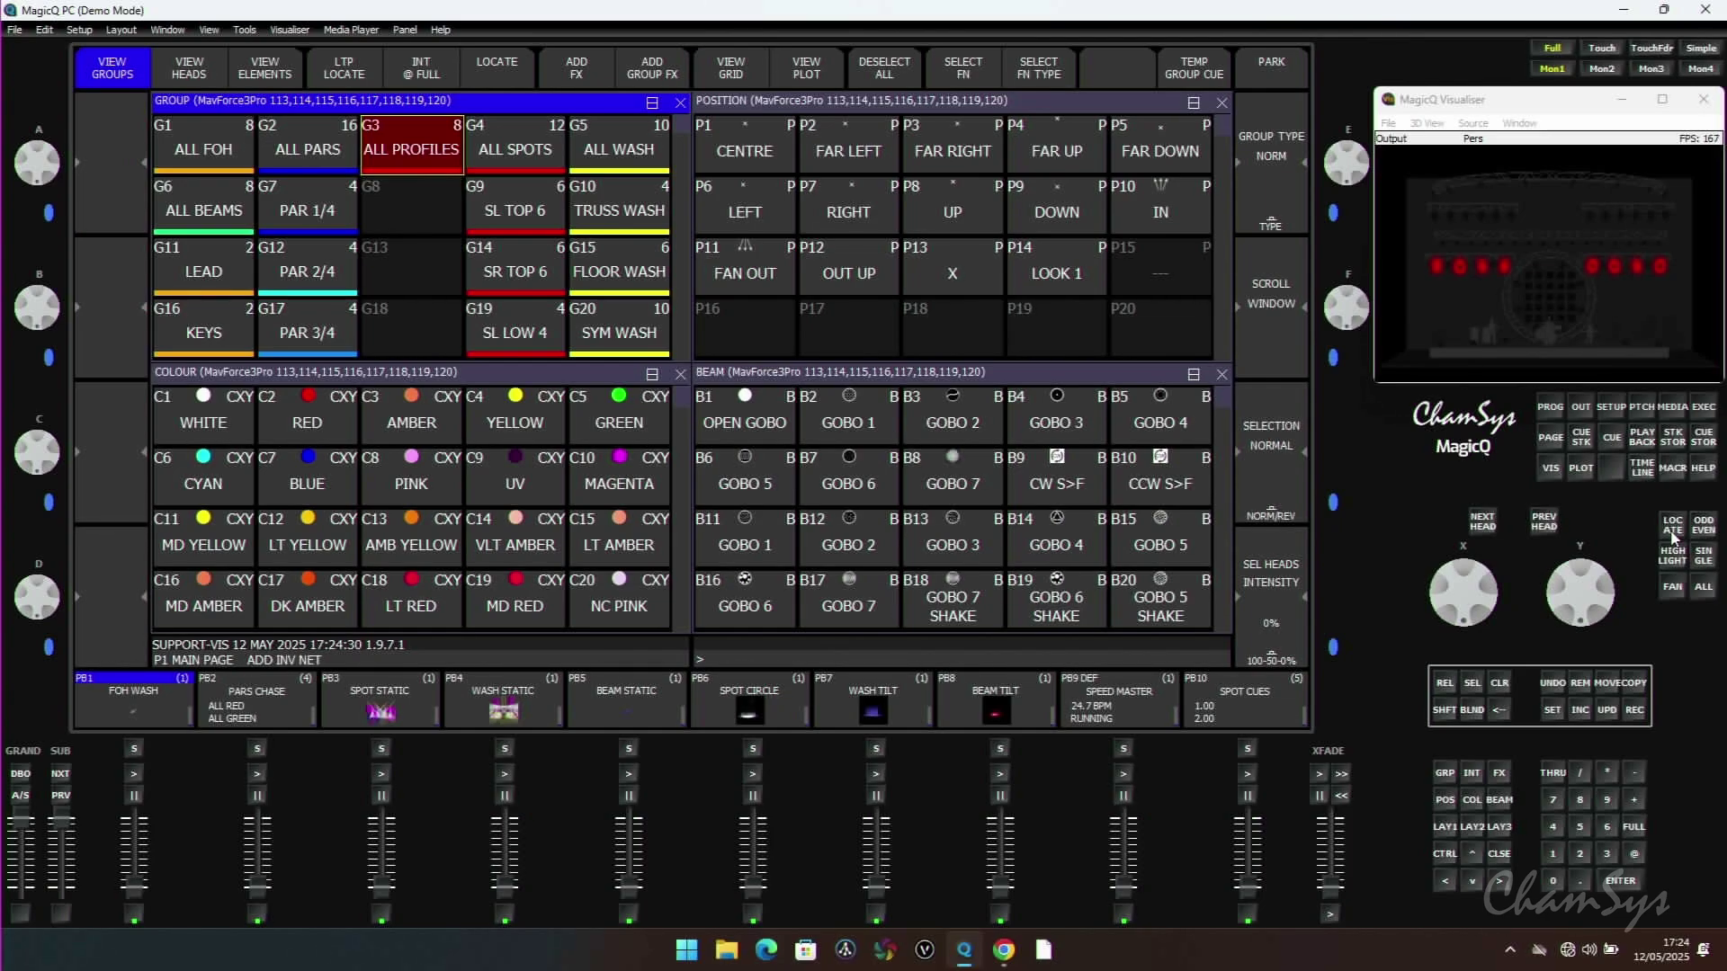
- Locate the ALL PROFILES heads and set their tilt to about 57
left_click(1673, 530)
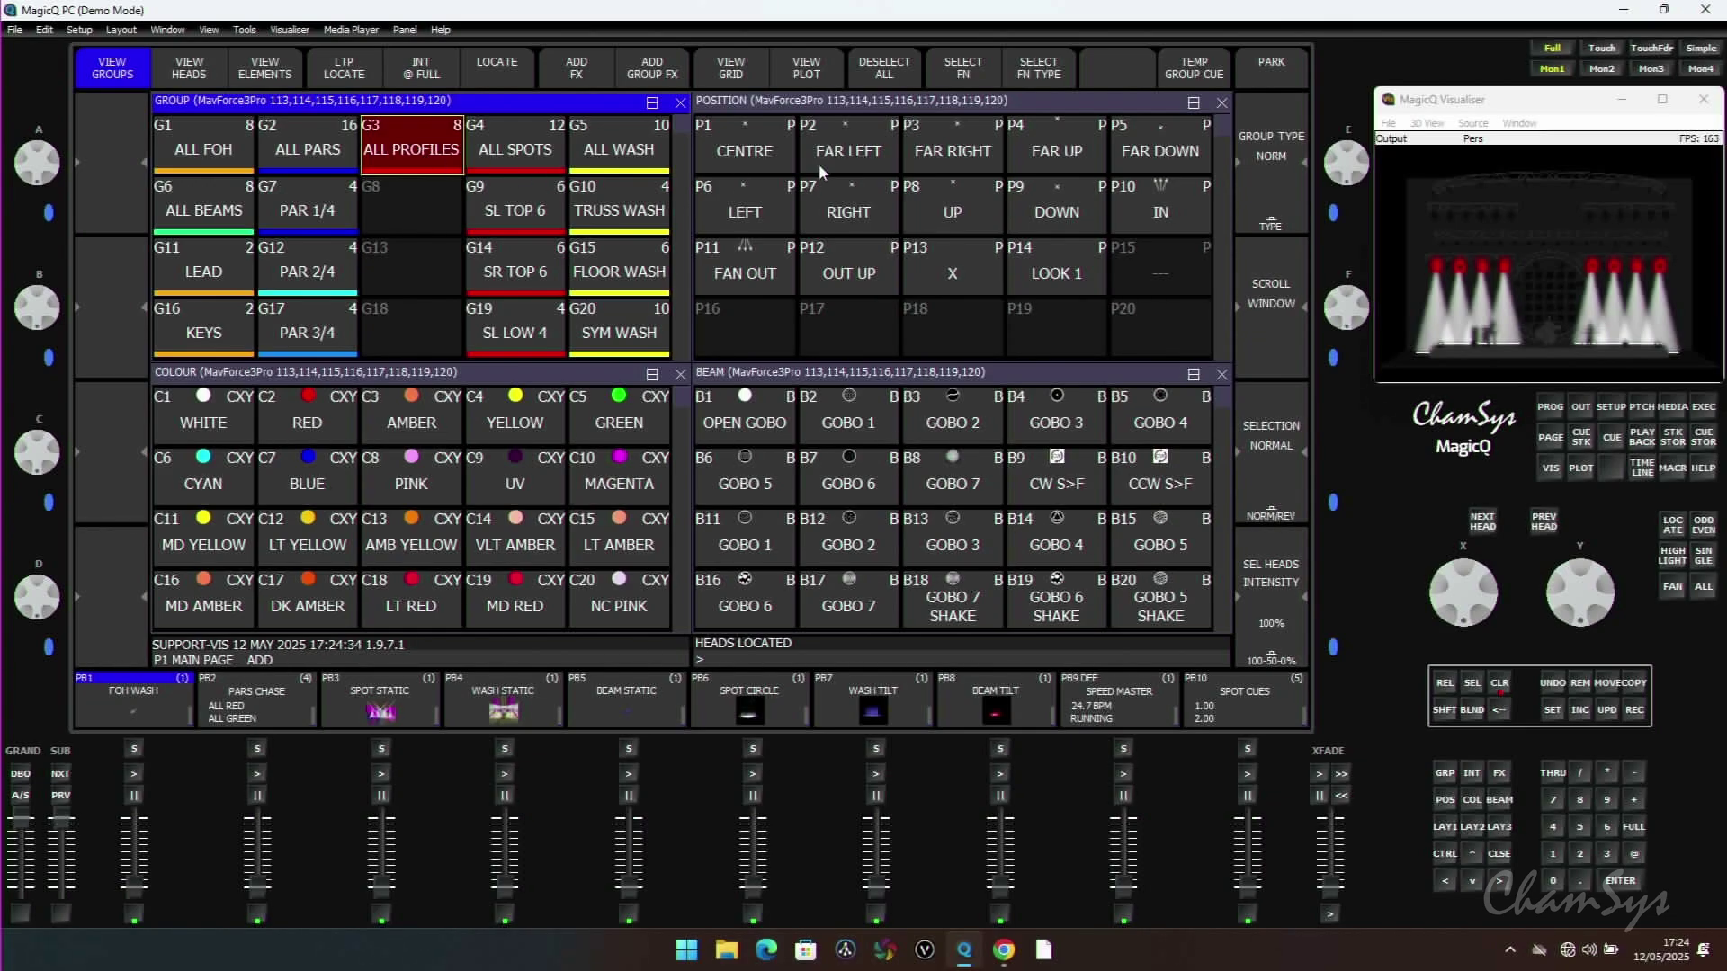
left_click(862, 105)
left_click_drag(1585, 576, 1587, 627)
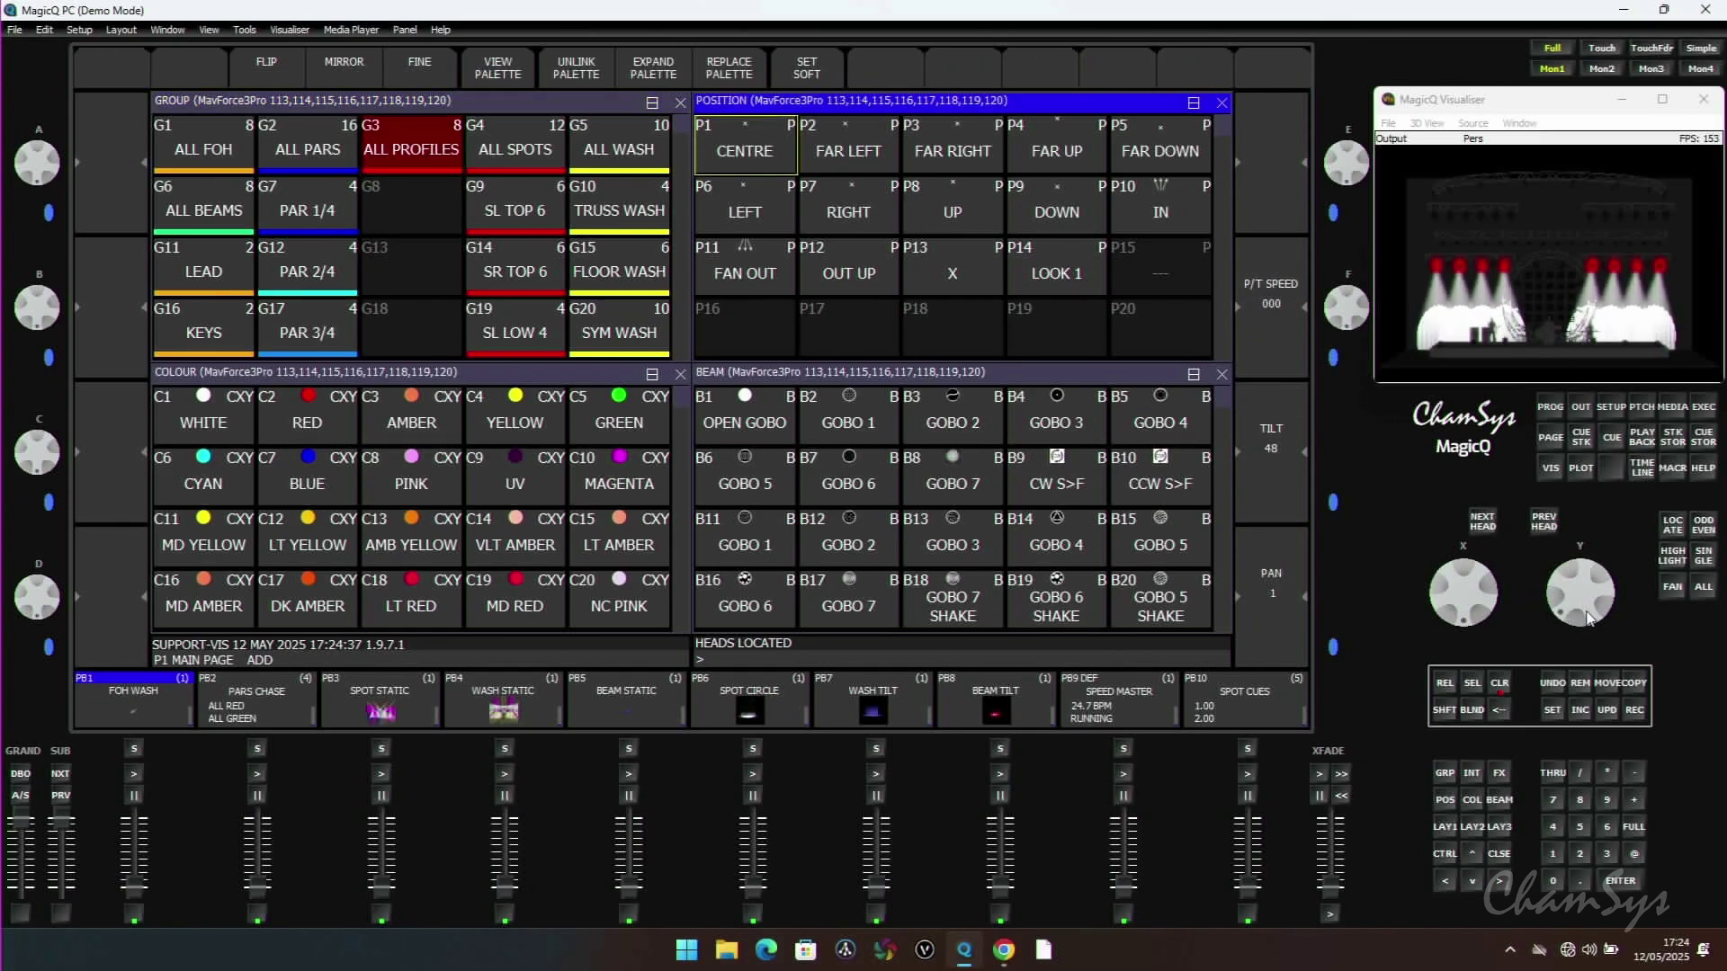
- Narrow the profiles' beam zoom to 189 and bring up the framing blades view
left_click(739, 376)
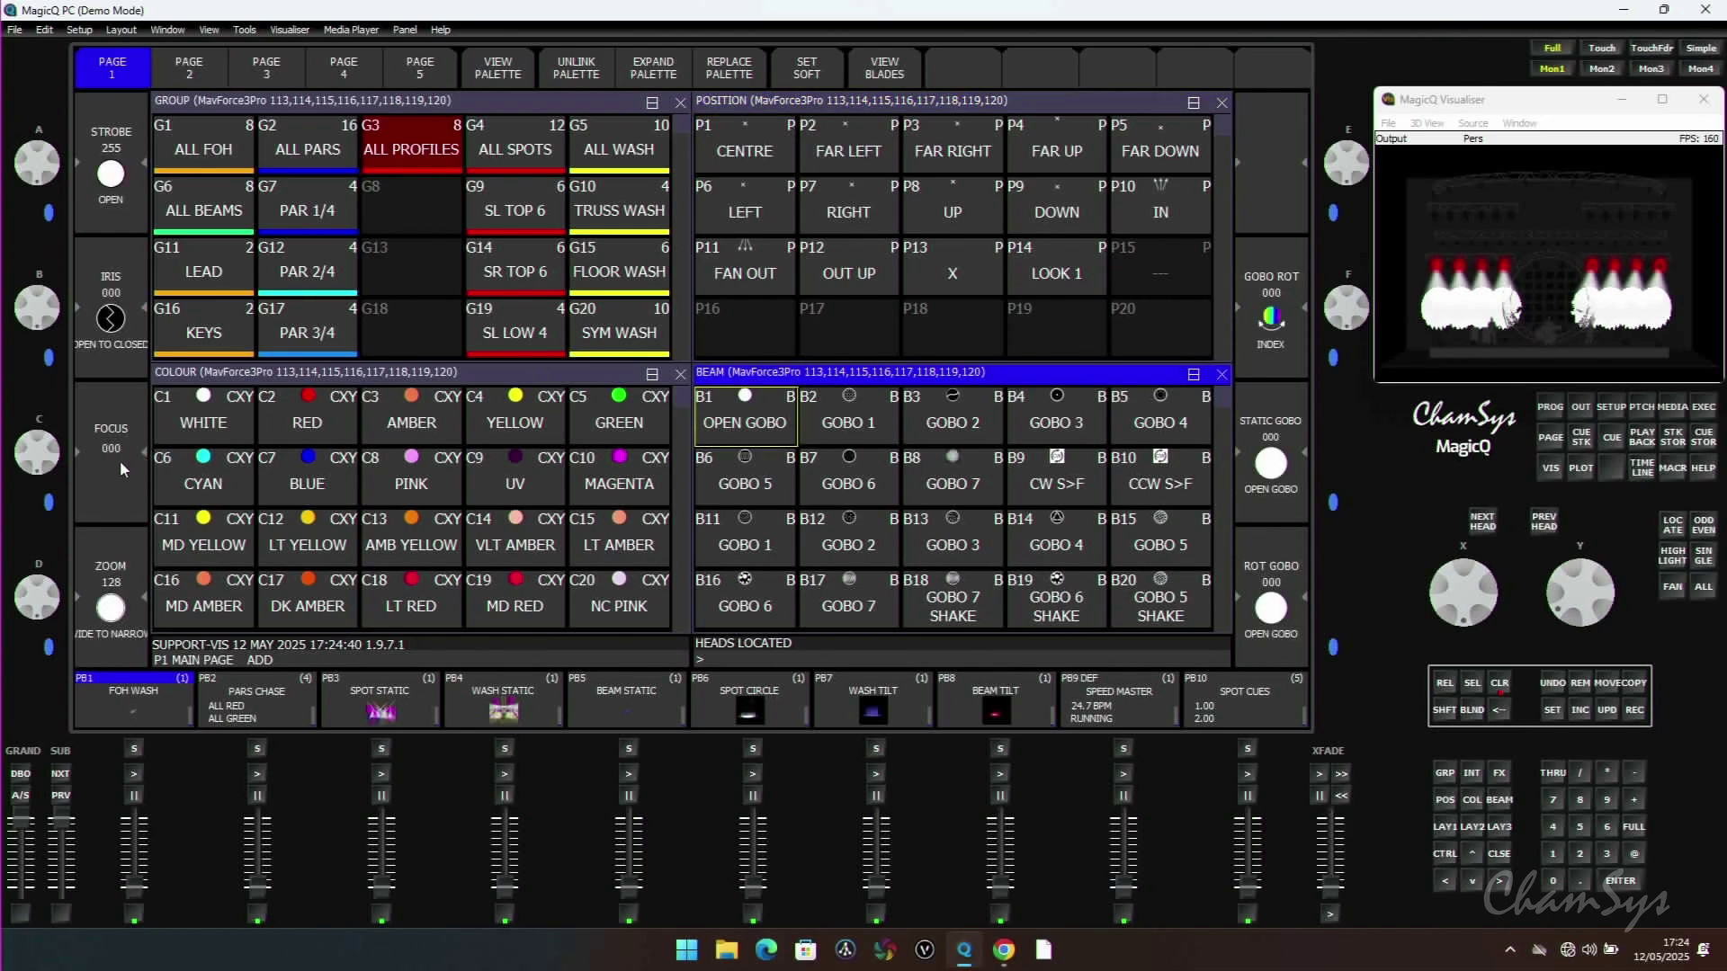
left_click_drag(39, 600, 49, 640)
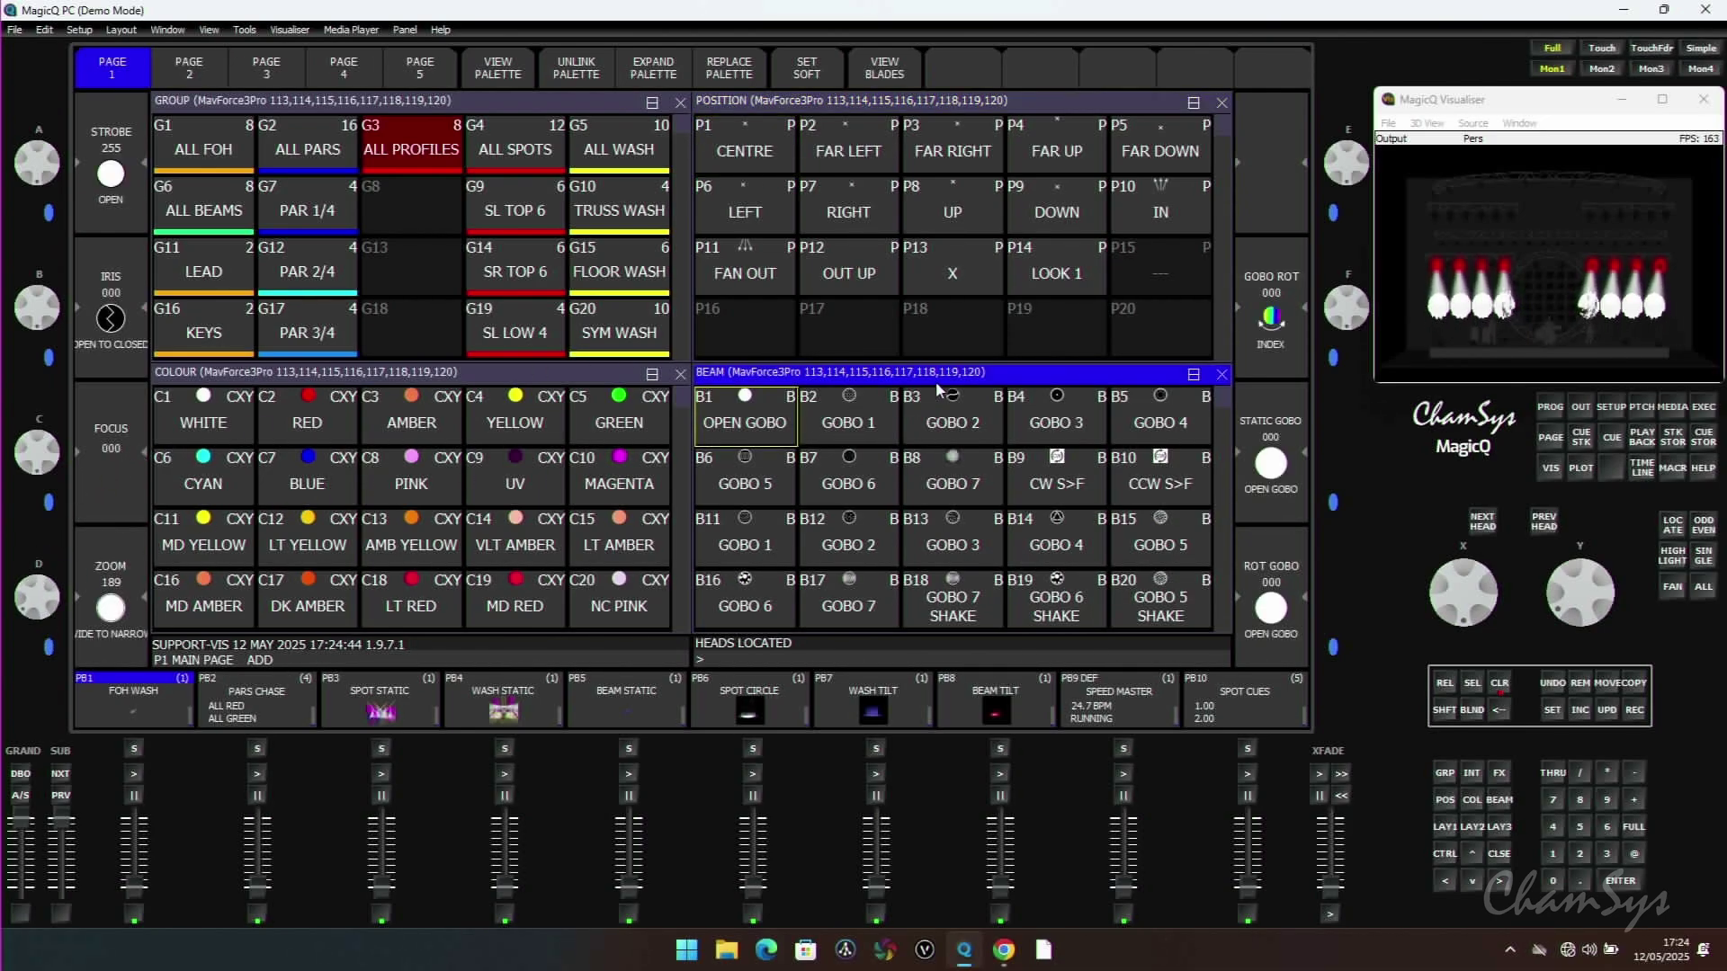
left_click(889, 85)
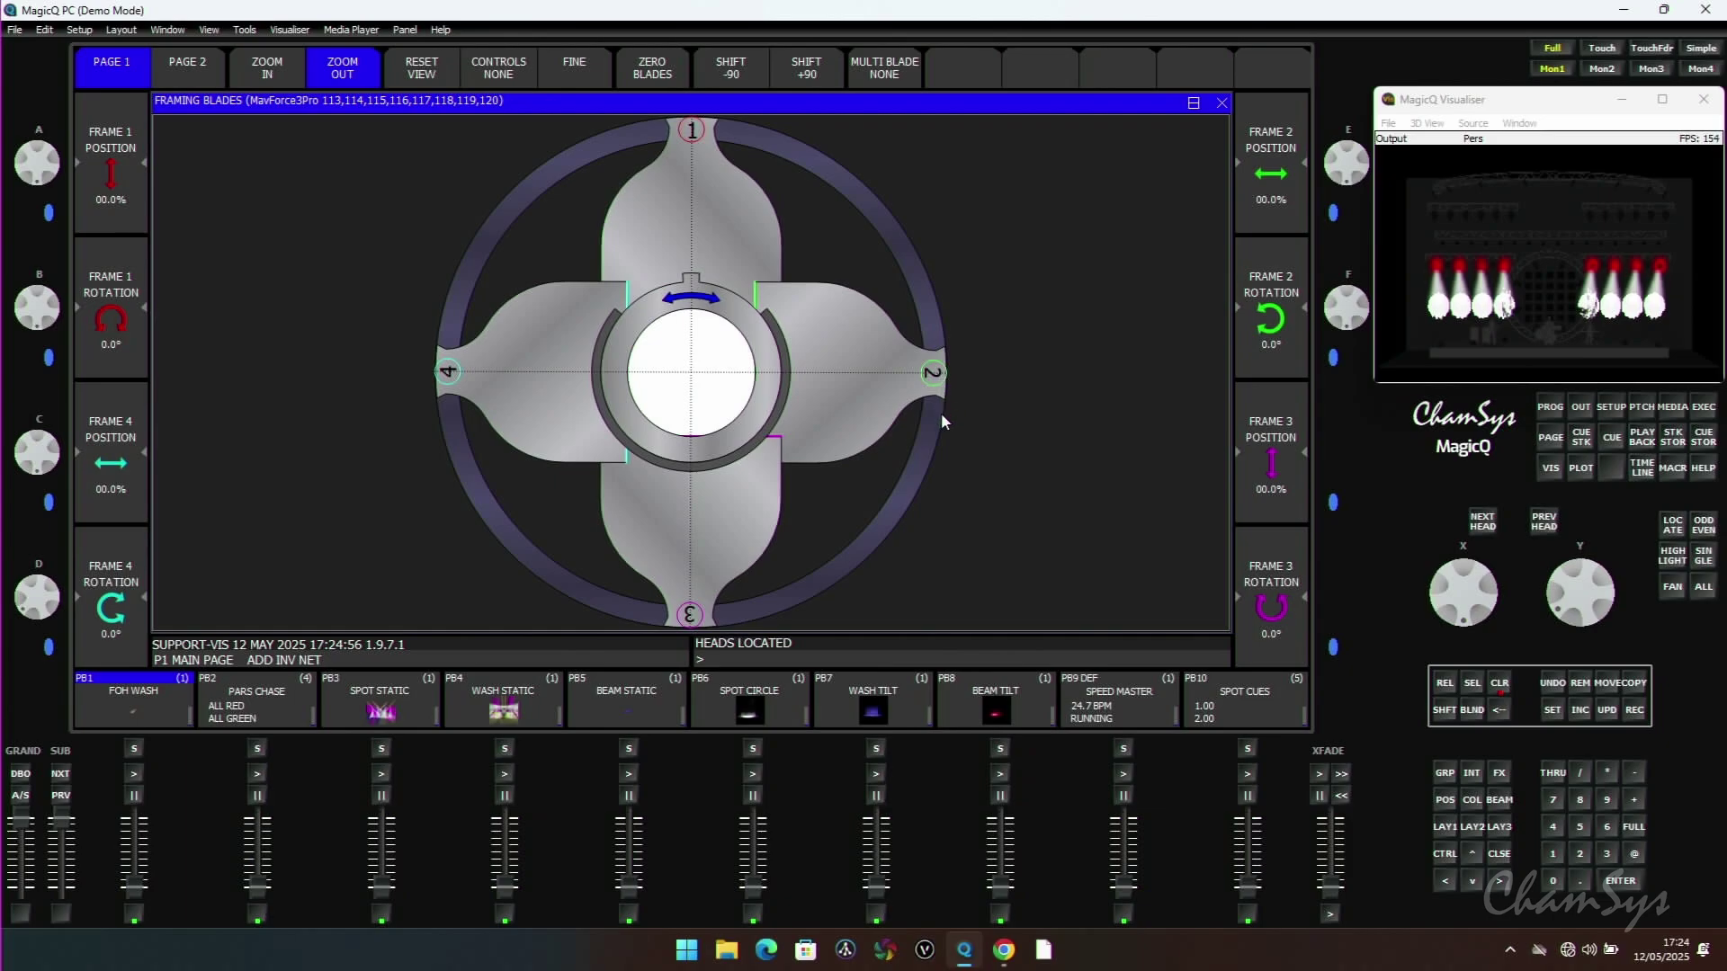
- Shape the beam into a triangle with blade 2 at about 27.2% and -21.5°, blade 4 at 37.2% and 25.9°, blade 3 at 27.5% and 3.4°
left_click_drag(933, 372, 886, 309)
left_click_drag(554, 360, 564, 316)
left_click_drag(682, 523, 676, 495)
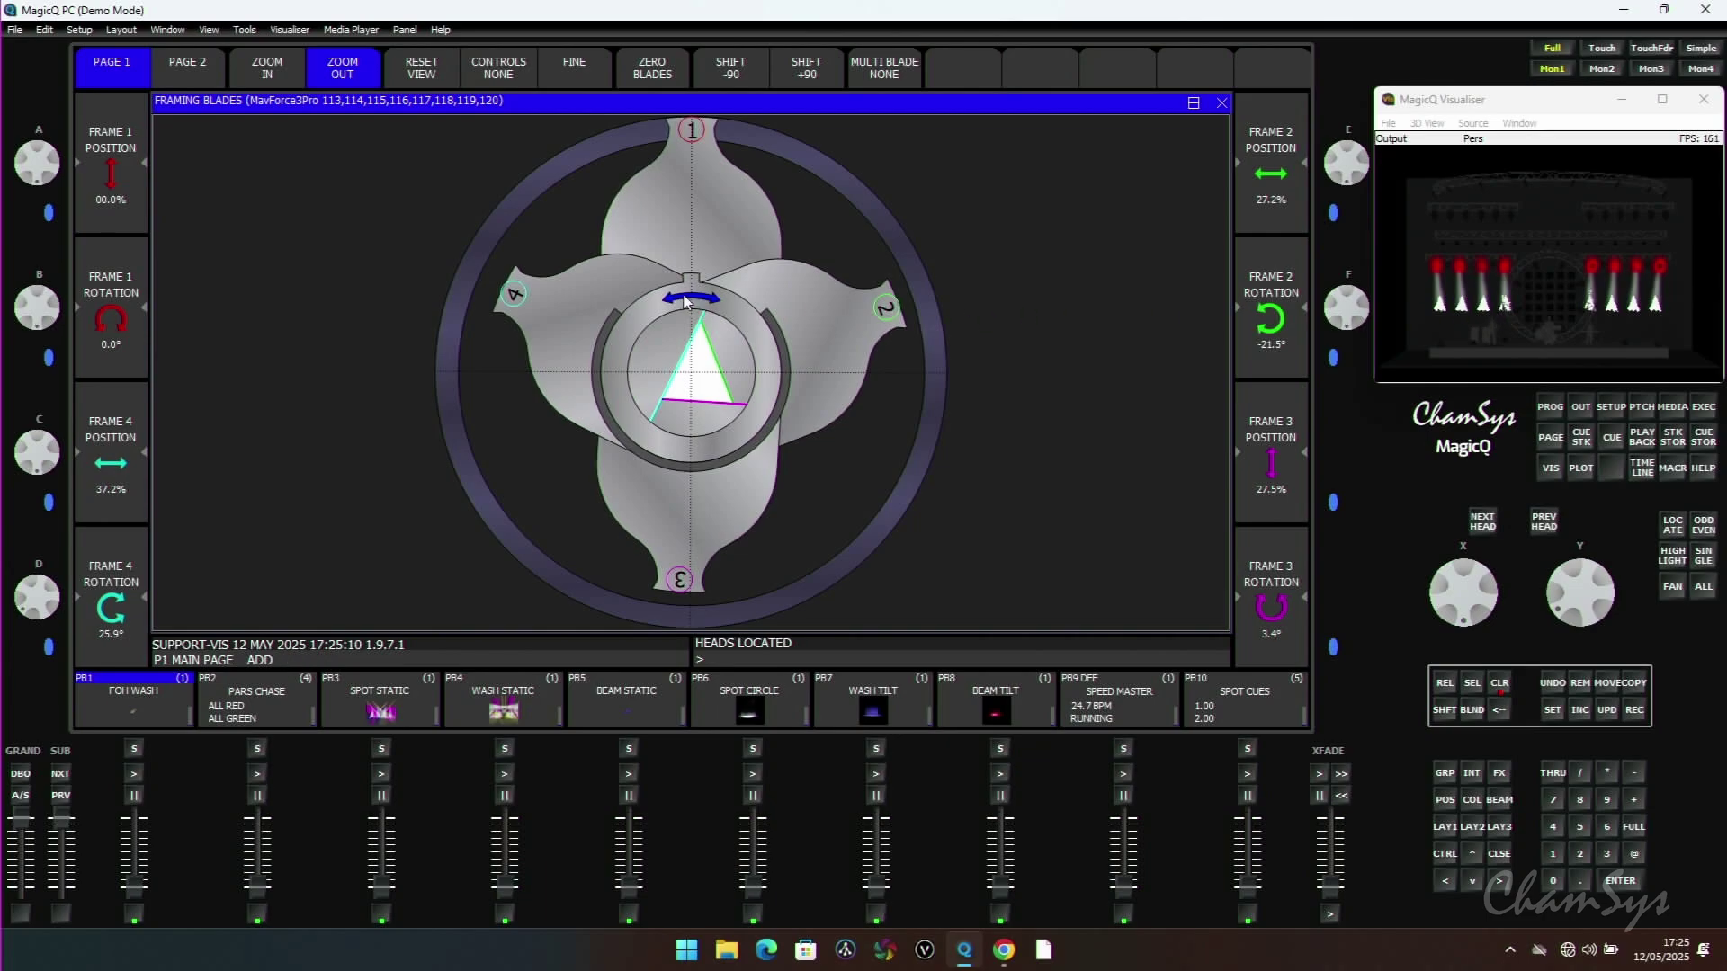
- Rotate the whole blade assembly slightly clockwise and pull blades 3 and 2 fully out of the beam
mouse_move(685, 301)
left_mouse_down()
mouse_move(717, 307)
mouse_move(646, 316)
mouse_move(719, 295)
mouse_move(804, 320)
mouse_move(652, 305)
mouse_move(693, 303)
left_mouse_up()
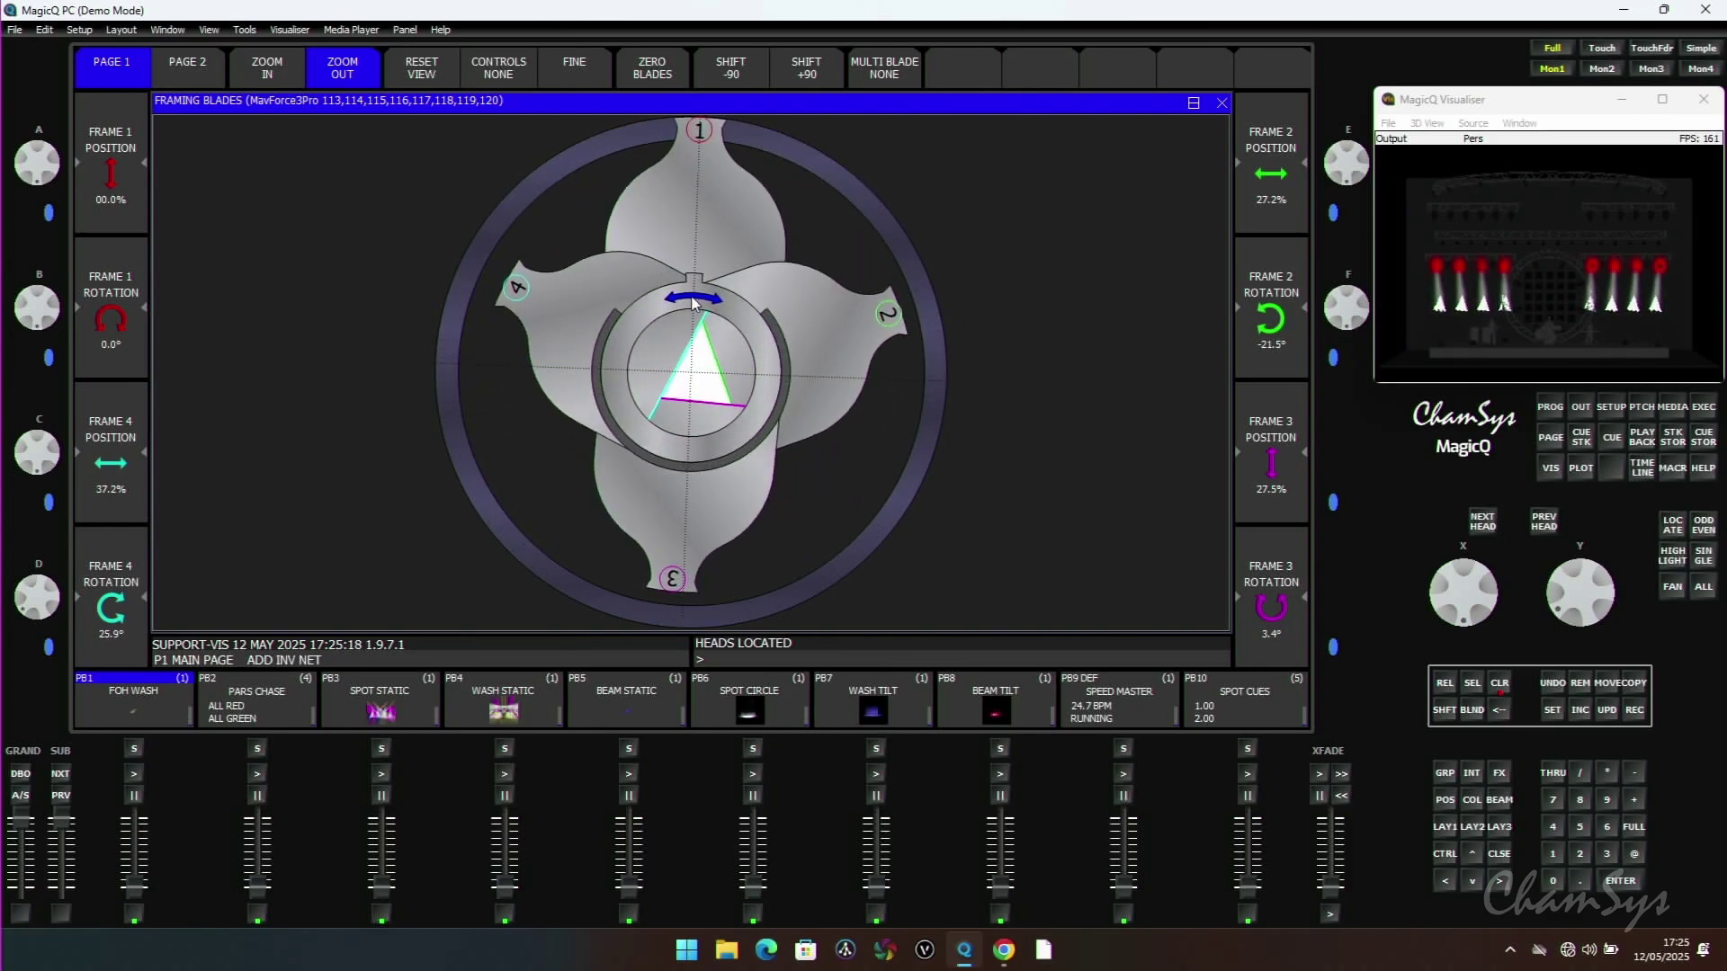
left_click_drag(704, 457, 665, 540)
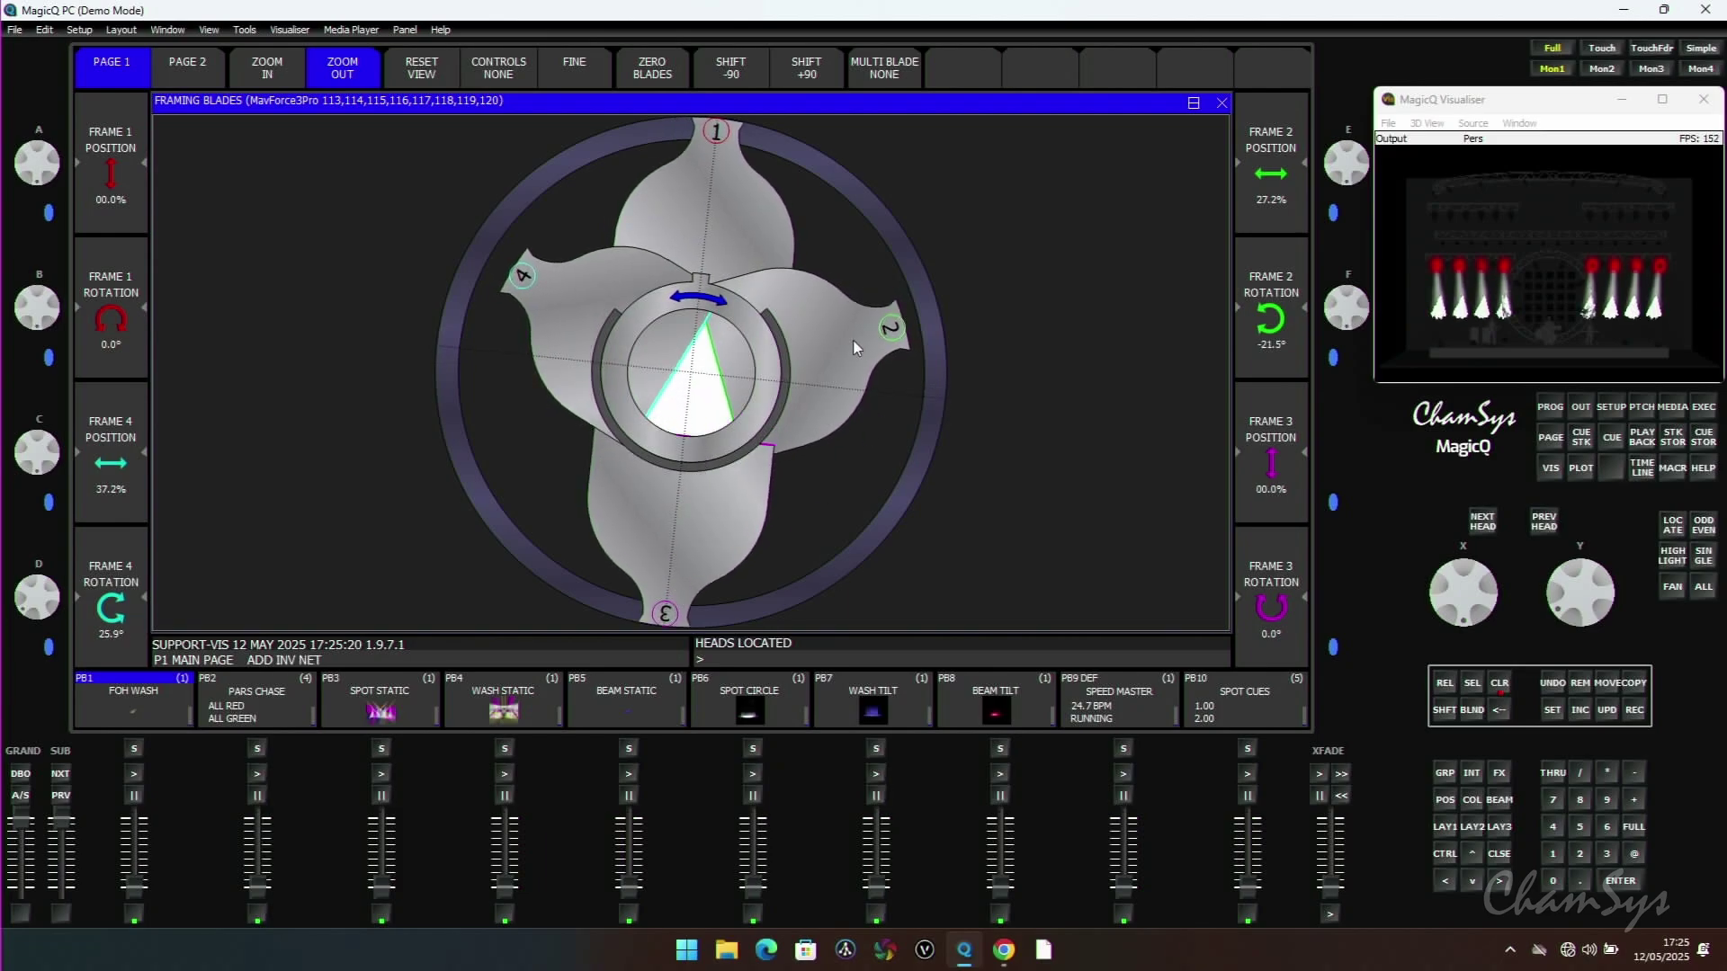
left_click_drag(856, 347, 1011, 369)
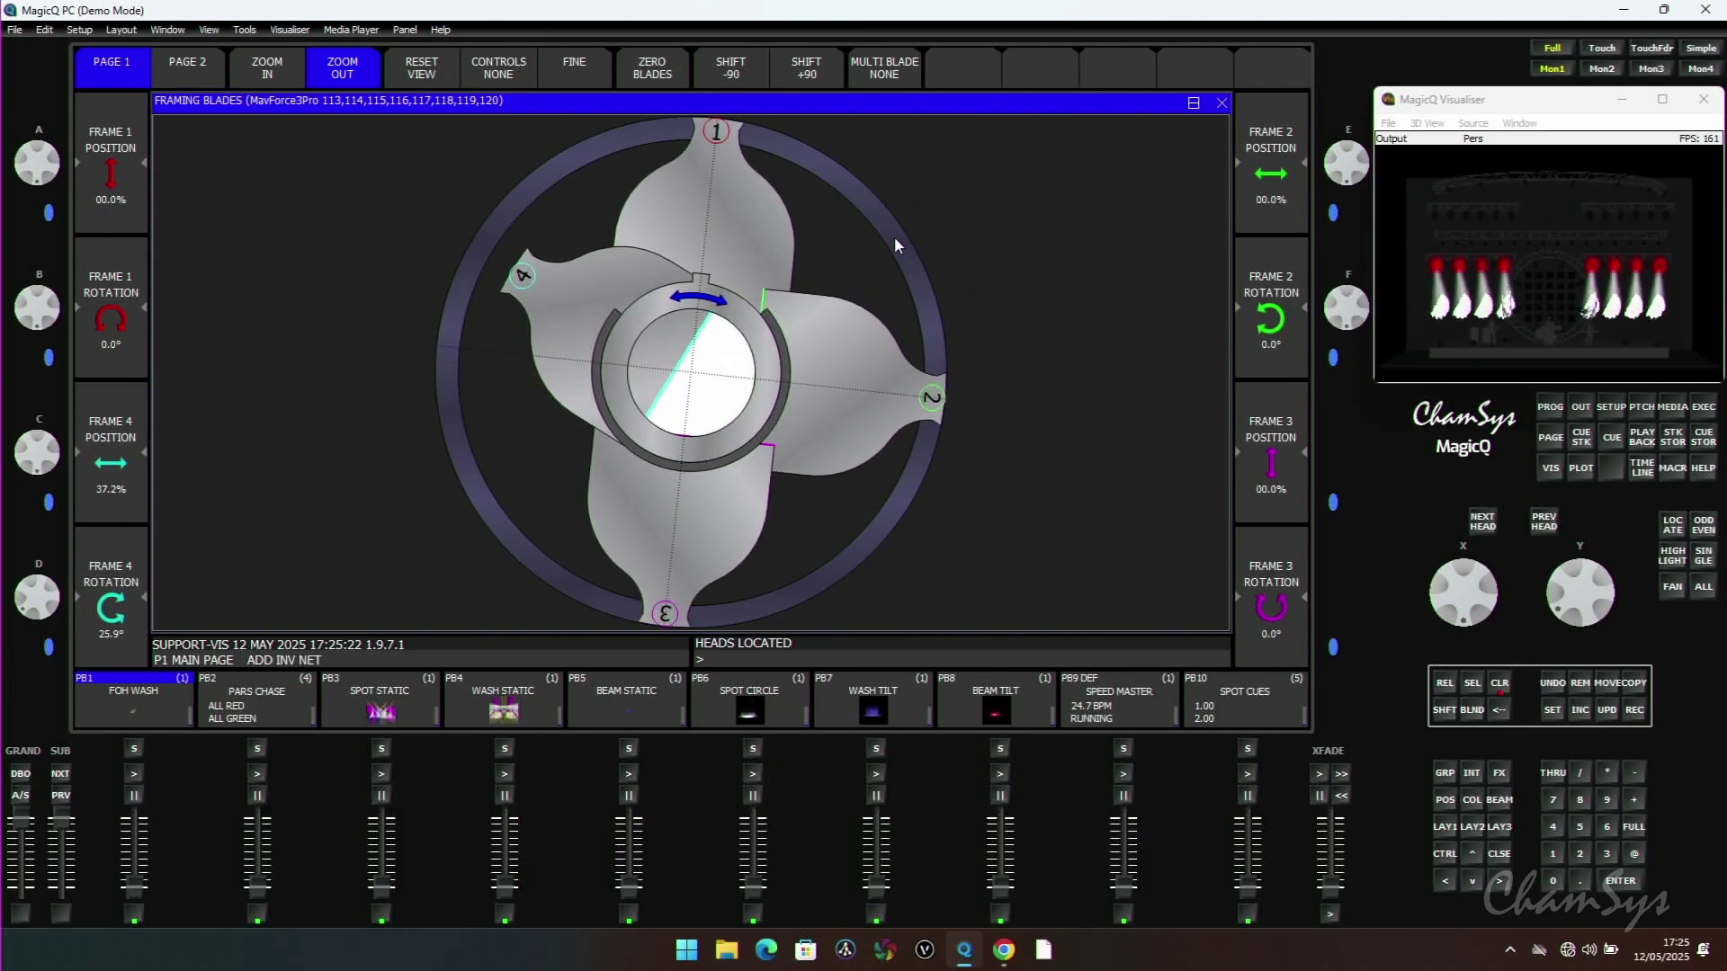
- Rotate the blade assembly to about 7.2° and set blade 4 to about 29.6% with 5.7° rotation
left_click_drag(909, 250, 888, 187)
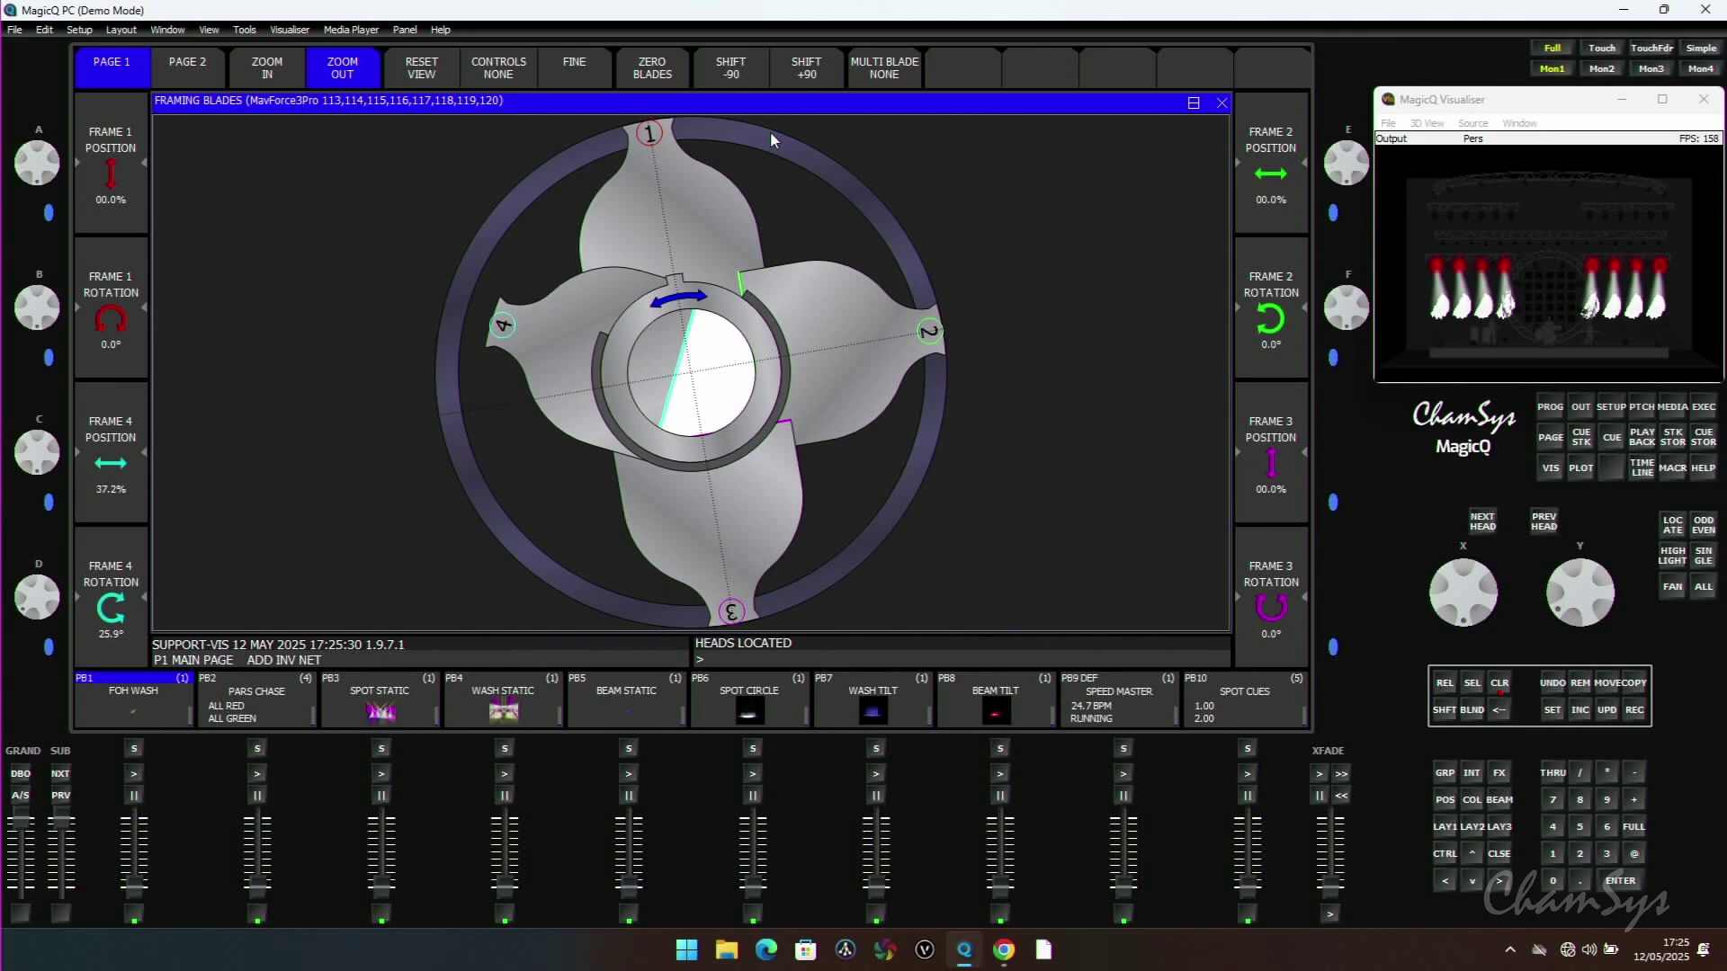
left_click_drag(777, 143, 829, 179)
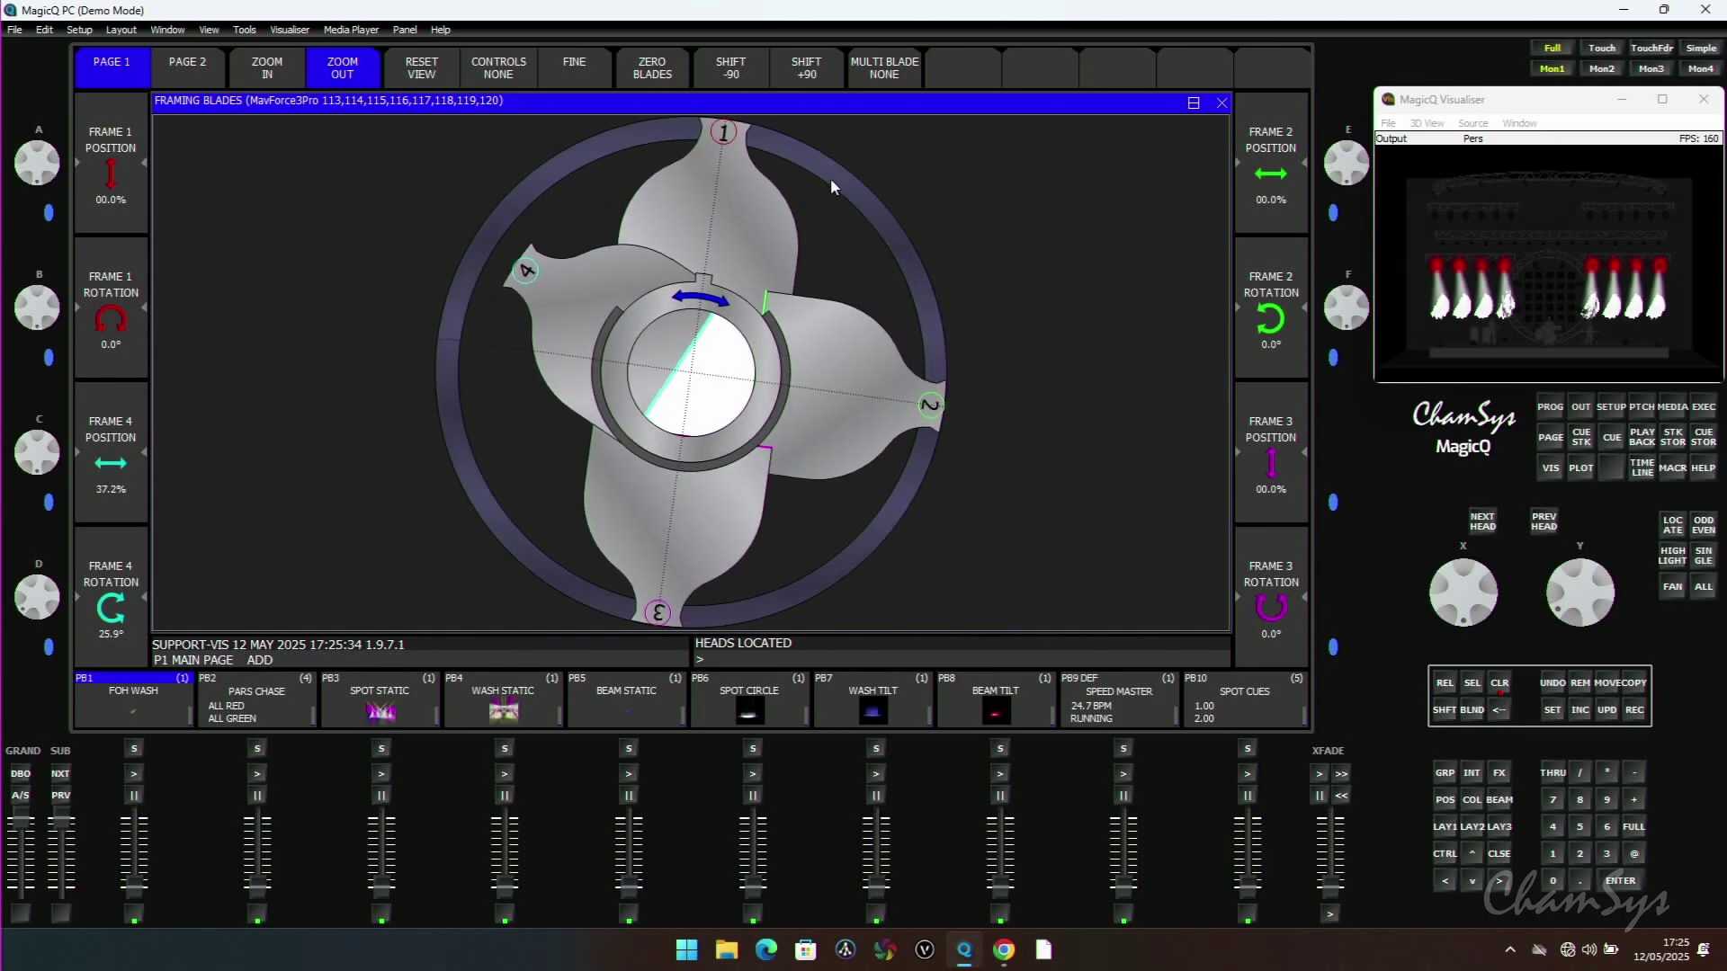
left_click_drag(574, 316, 492, 329)
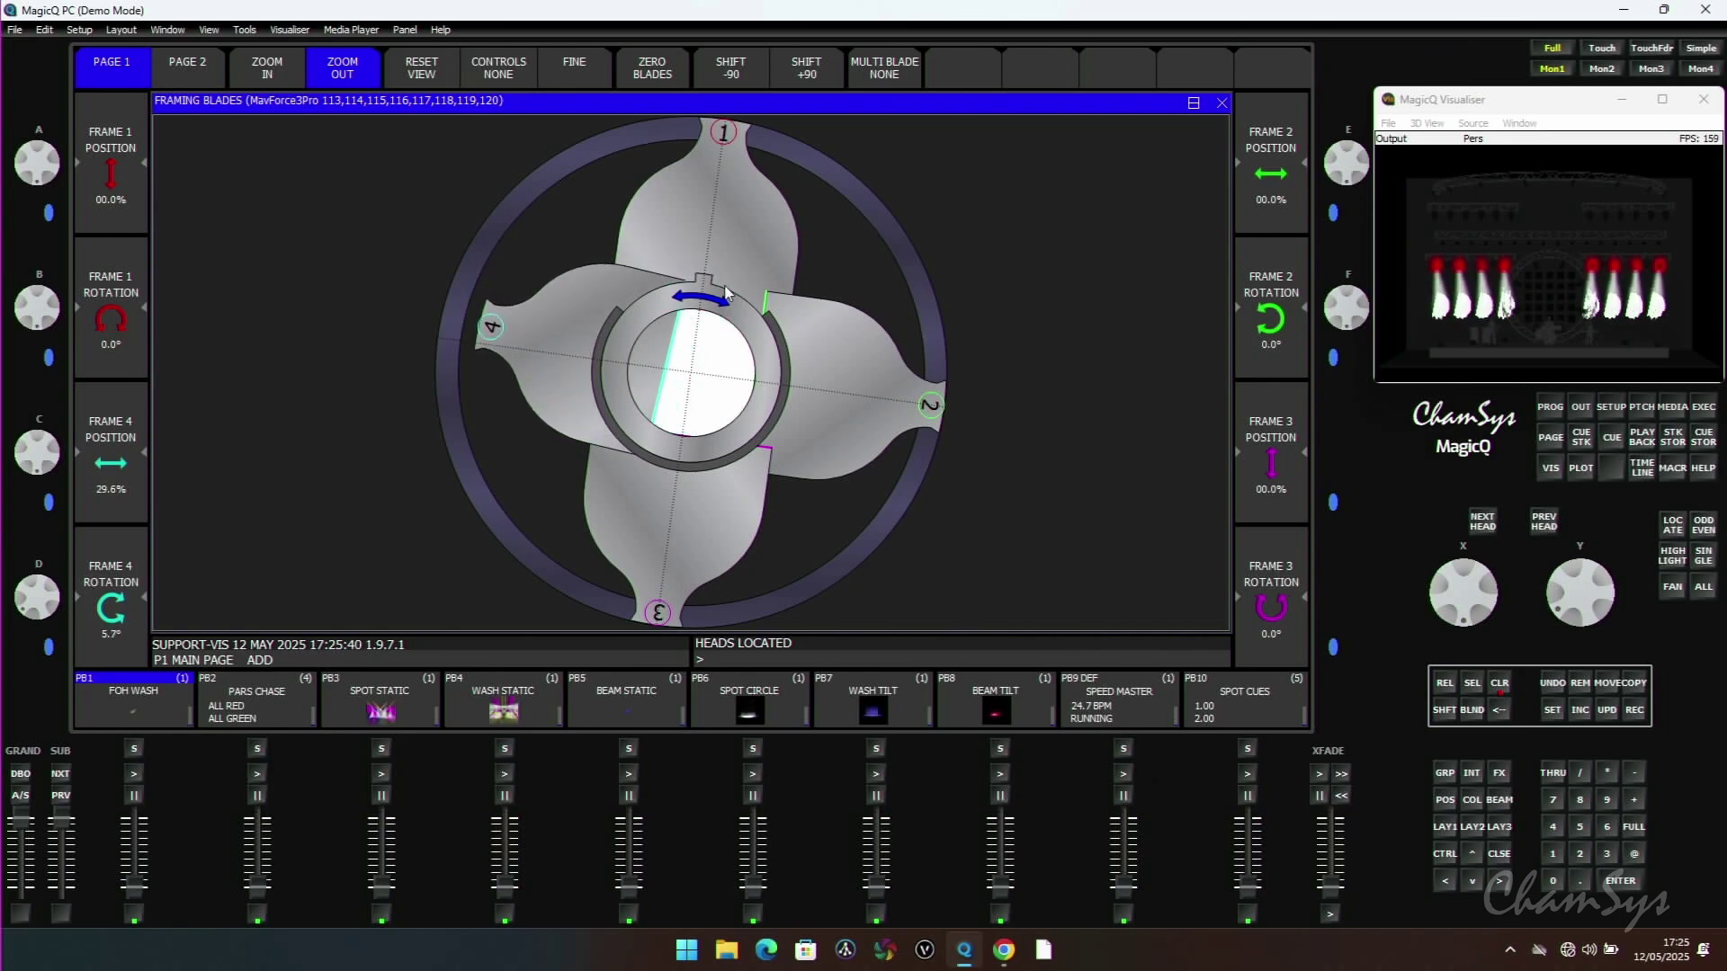
left_click_drag(717, 291, 710, 297)
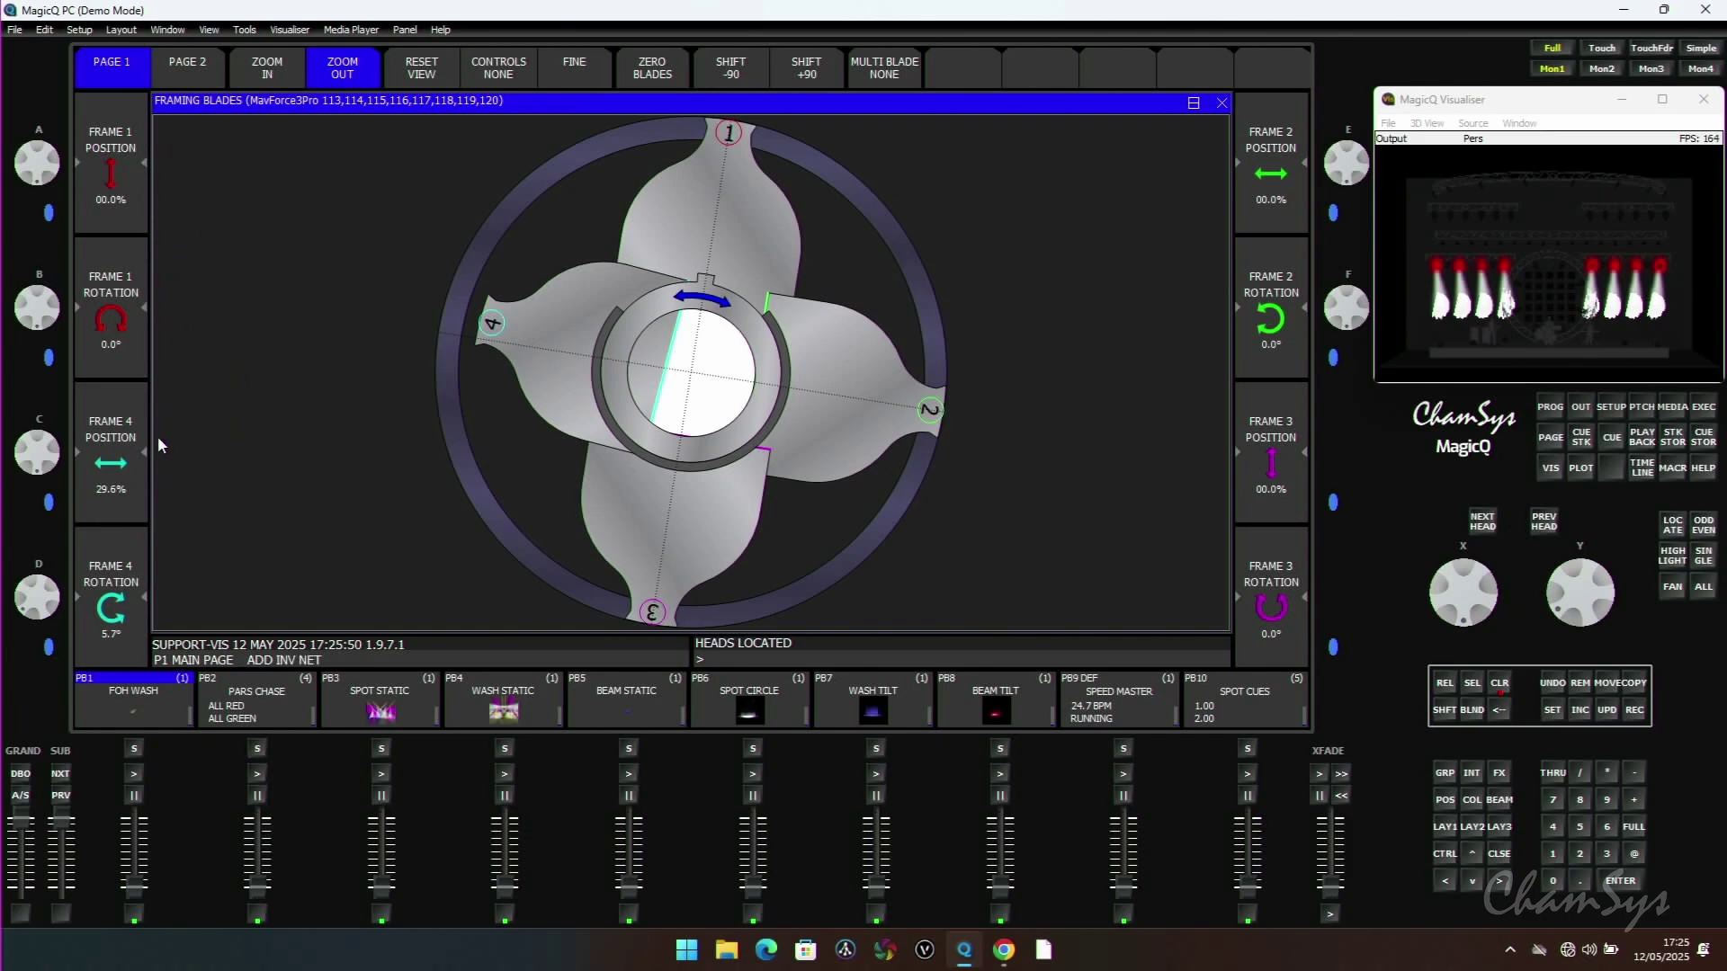
- With the second page of blade attributes shown, insert blade 1 to about 25.3% at 2.3° and set the pan to -5
left_click(185, 72)
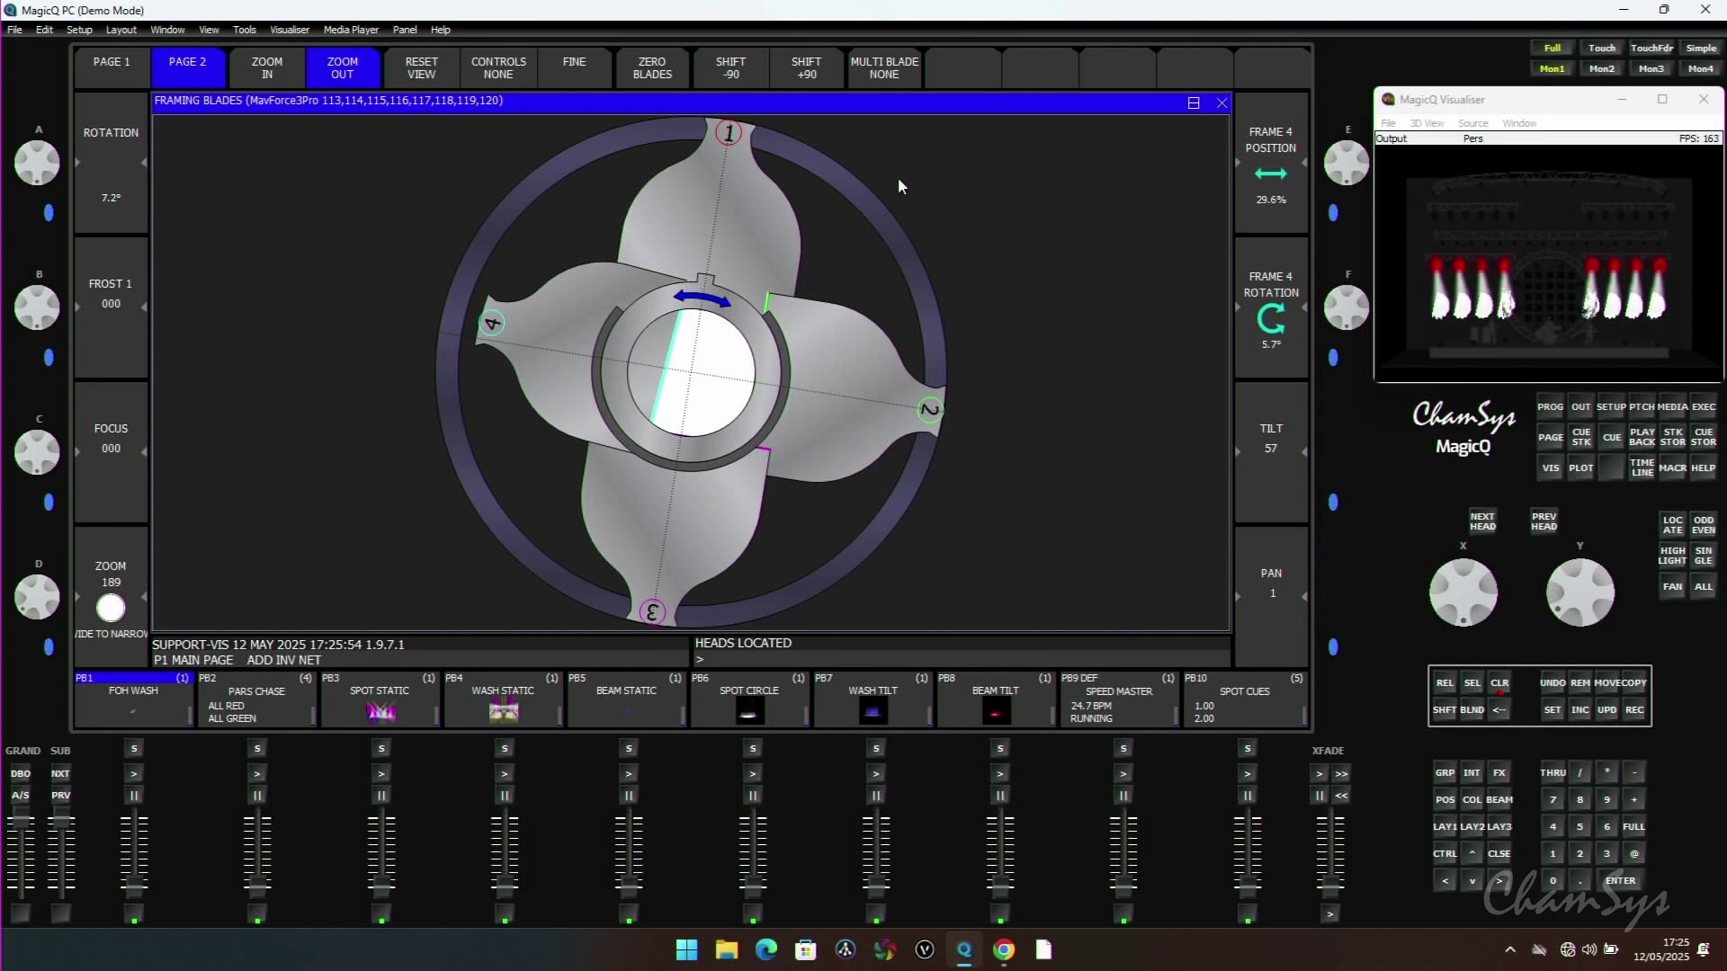
left_click_drag(729, 133, 731, 167)
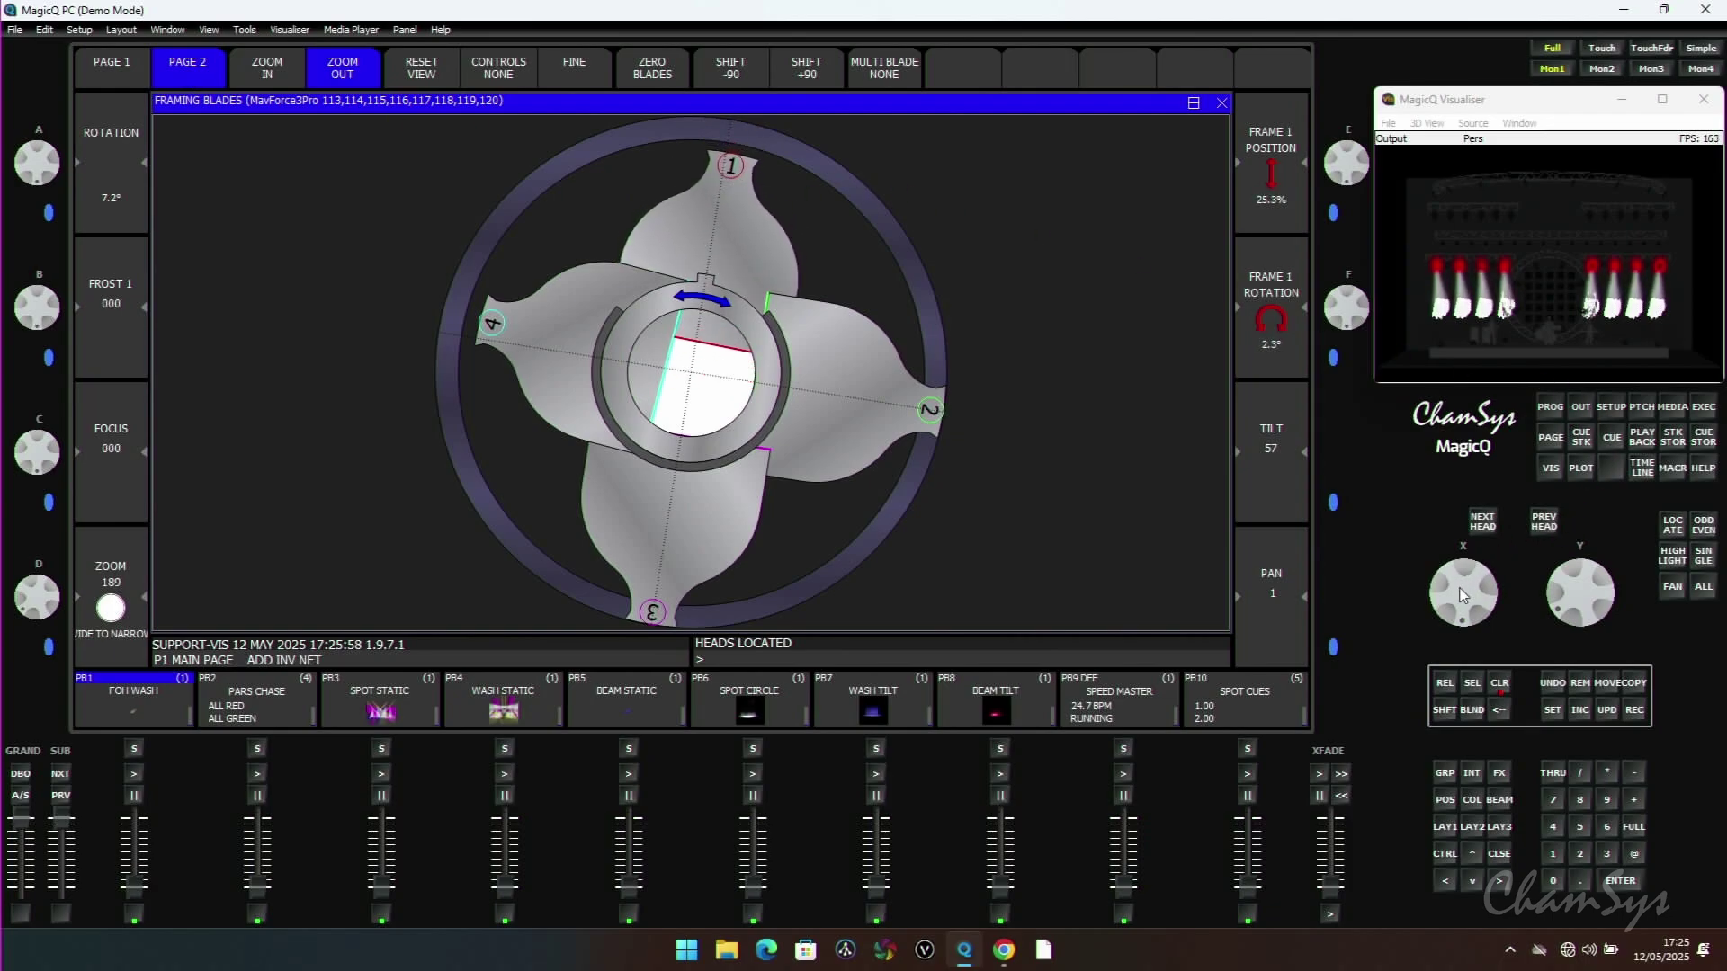
scroll(1462, 593, "down", 6)
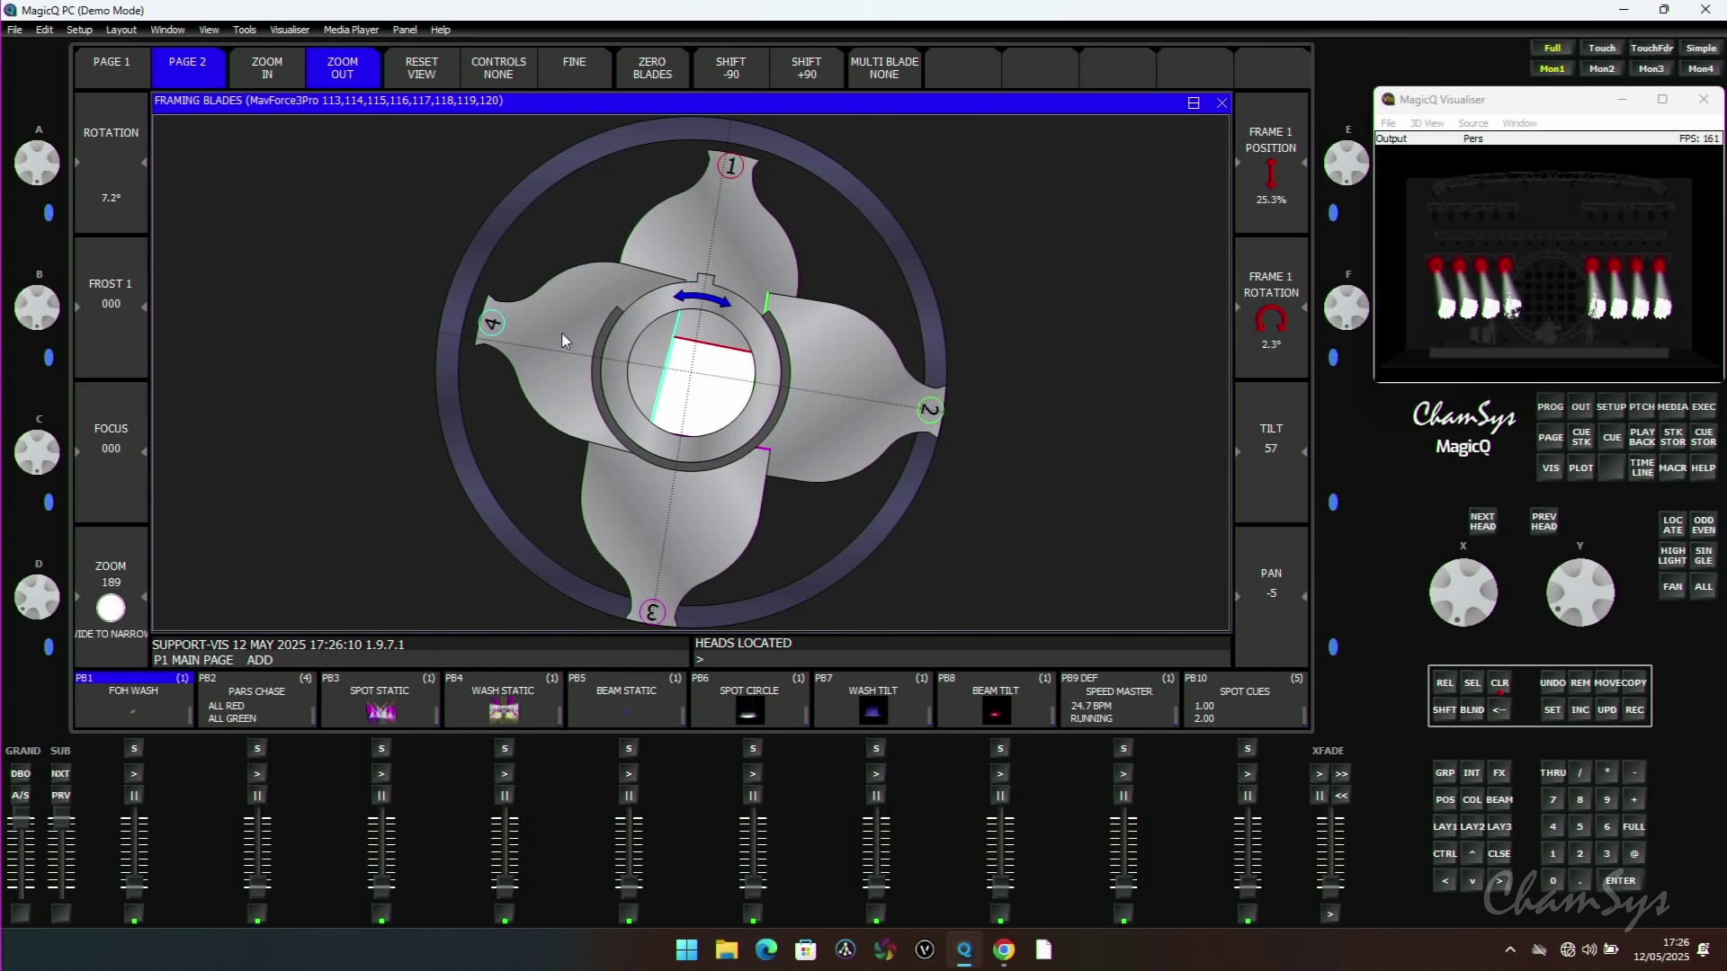
- Pull blades 4 and 1 fully out and insert blade 2 to about 32.7% at 26.7°
left_click_drag(564, 340, 456, 351)
left_click_drag(635, 266, 721, 221)
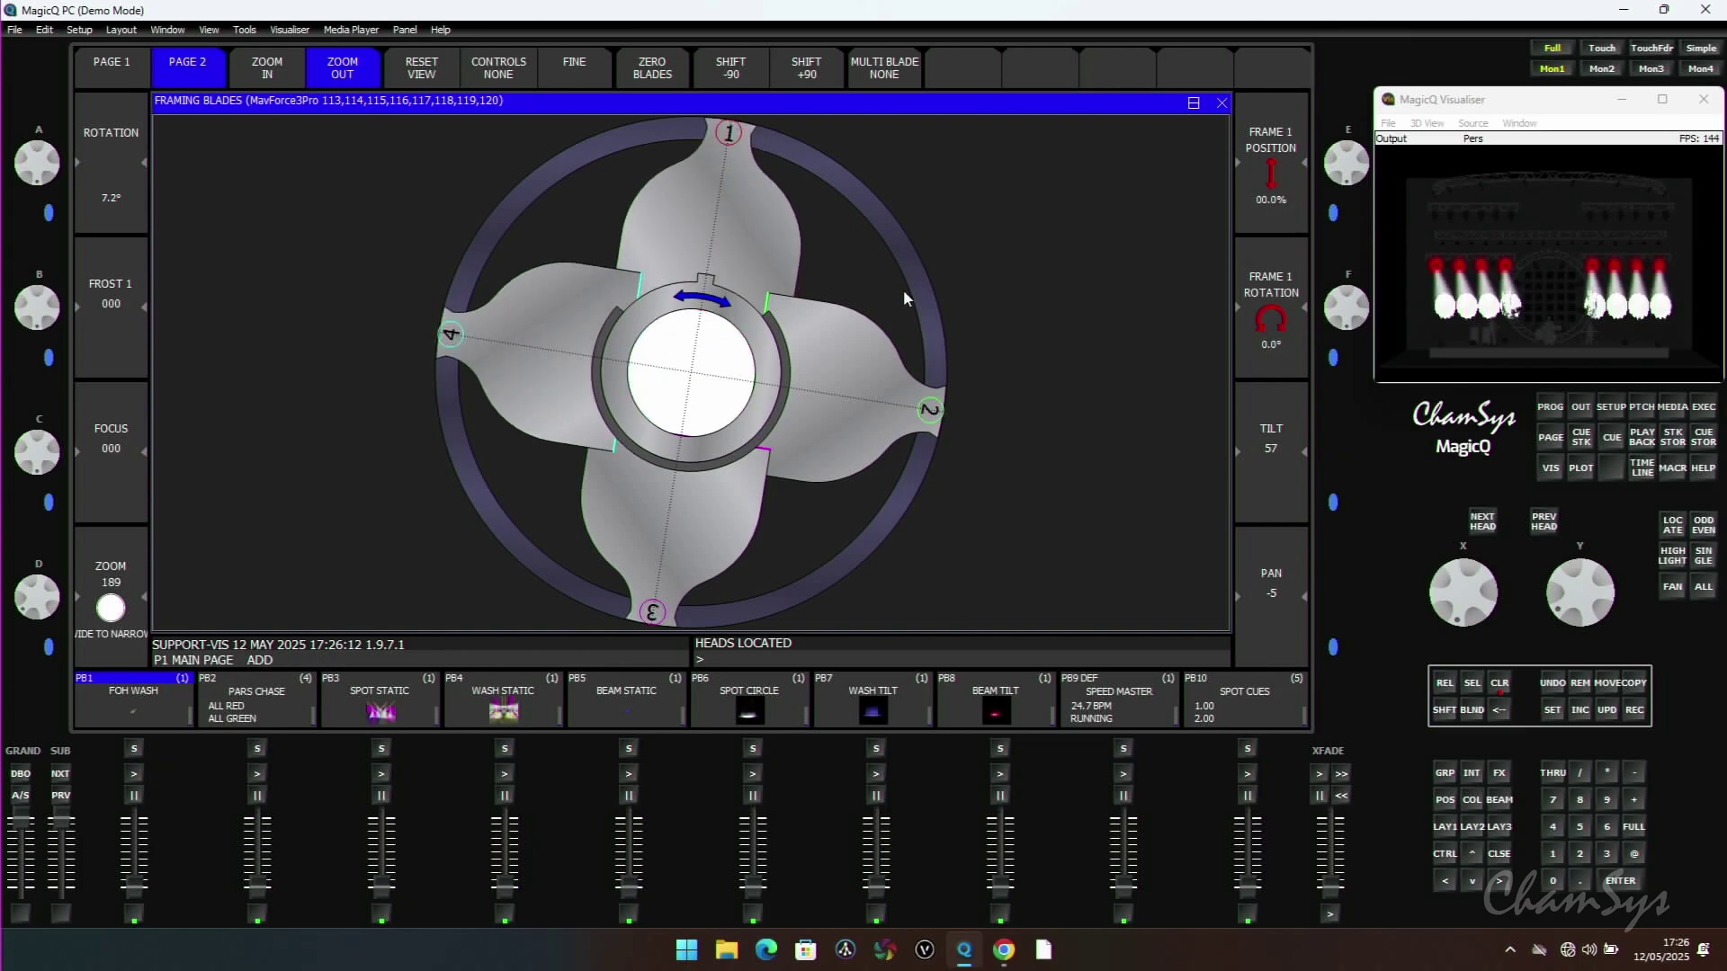
left_click_drag(899, 369, 820, 457)
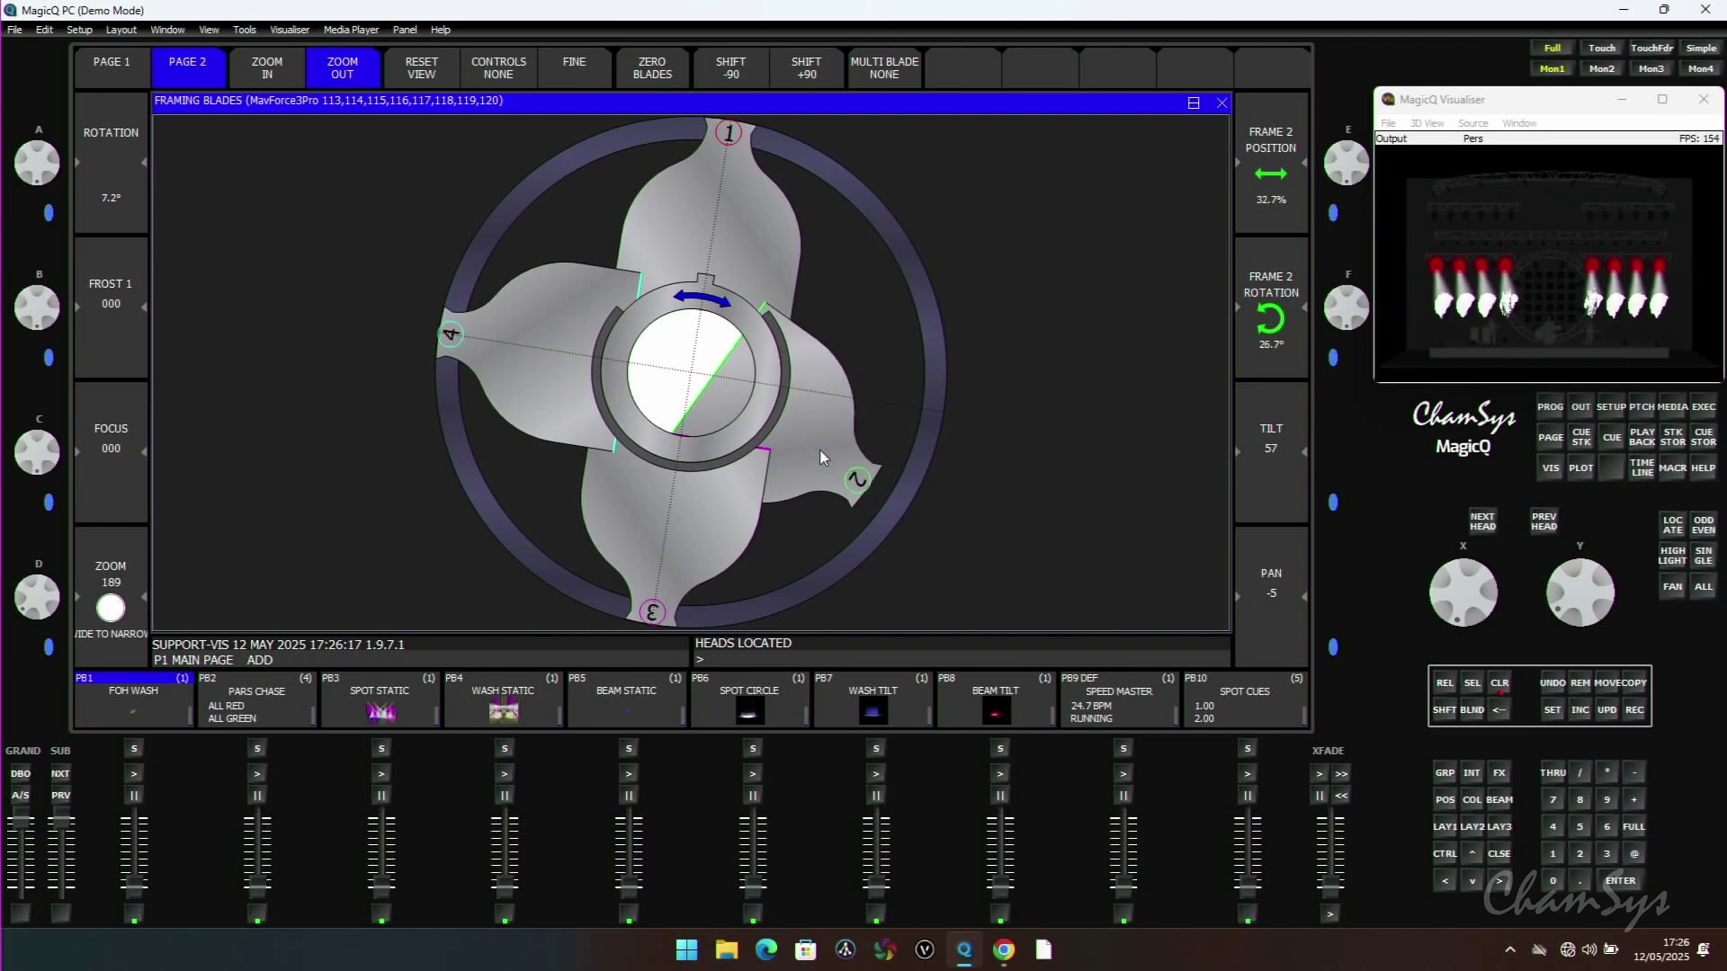
- Shift the blade pattern by +90 through a full turn, followed by one -90 and one +90 shift
left_click(805, 78)
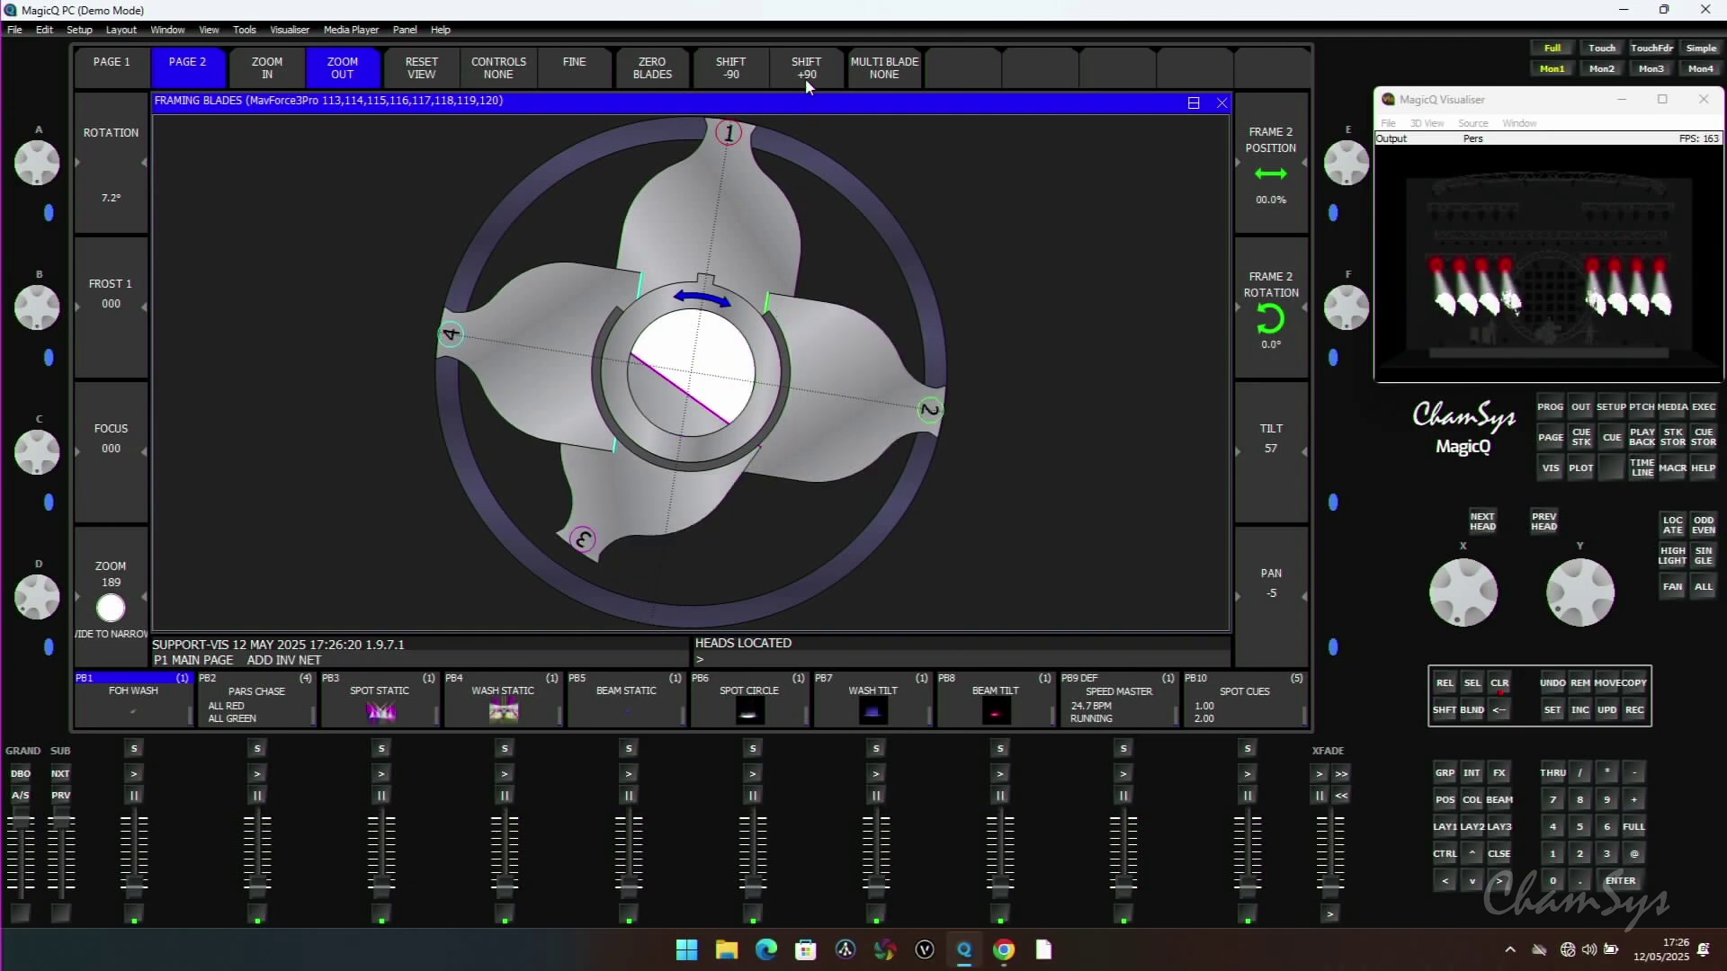
left_click(806, 78)
left_click(806, 78)
left_click(806, 78)
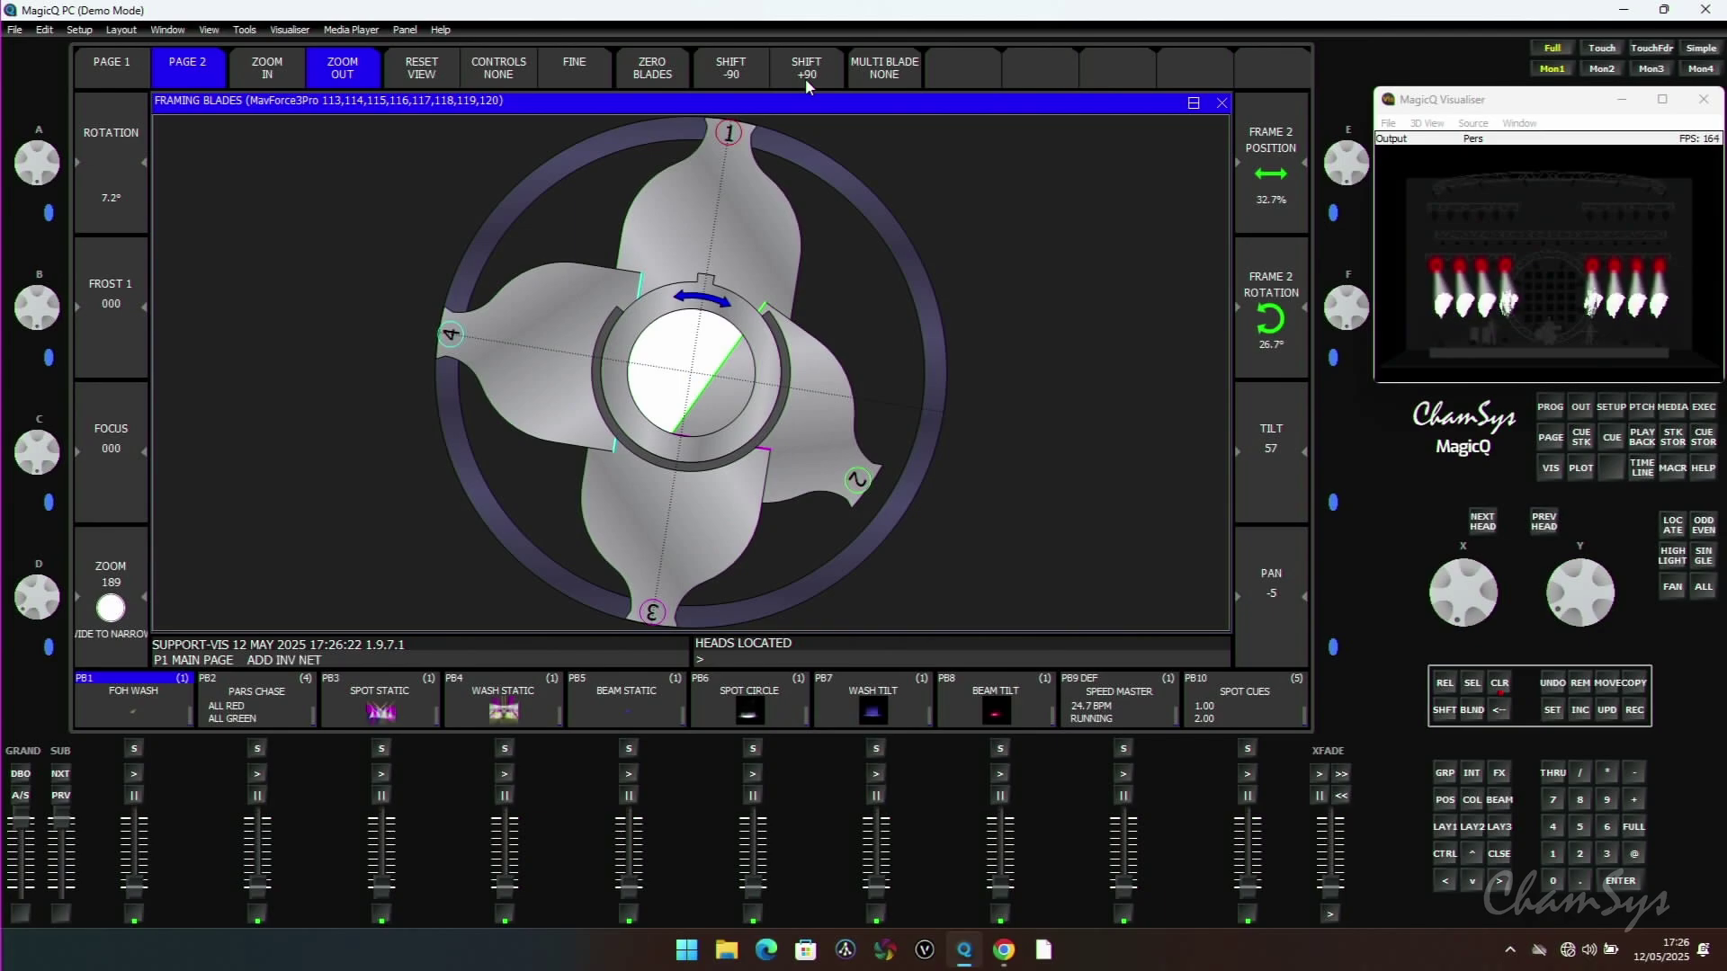
left_click(737, 76)
left_click(797, 73)
- Push blades 1, 4 and 3 almost fully into the beam and zero all the blades
left_click_drag(746, 176, 710, 269)
left_click_drag(483, 336, 673, 487)
left_click_drag(652, 612, 685, 491)
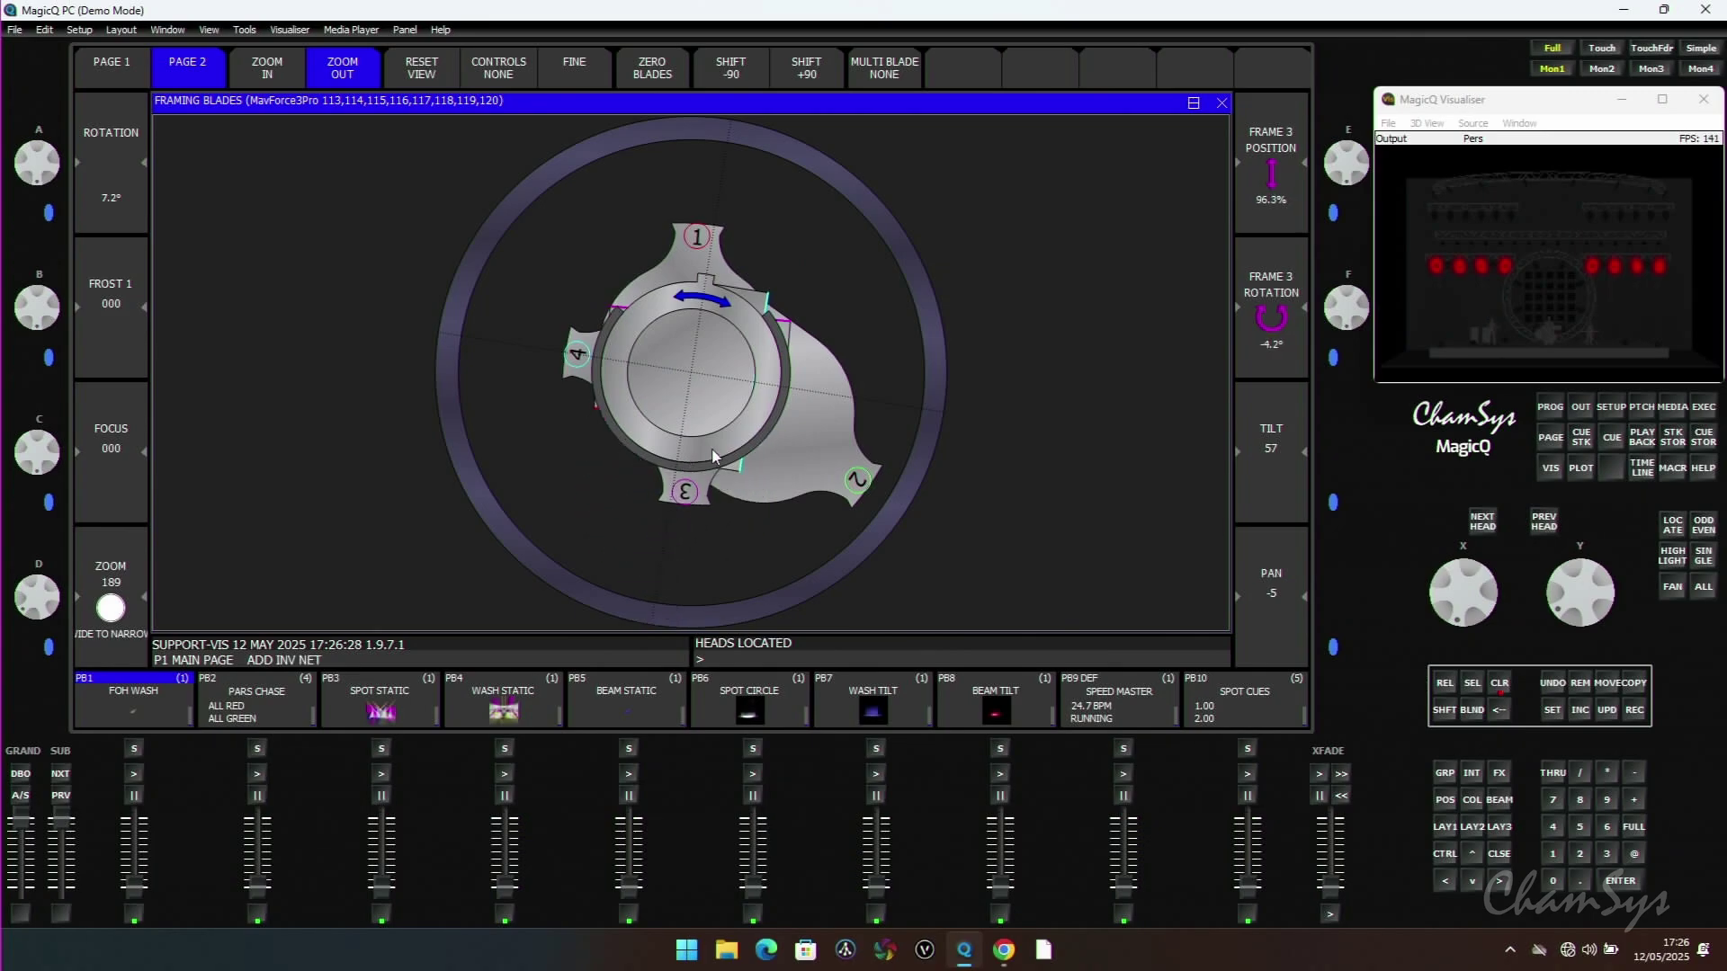
left_click(654, 74)
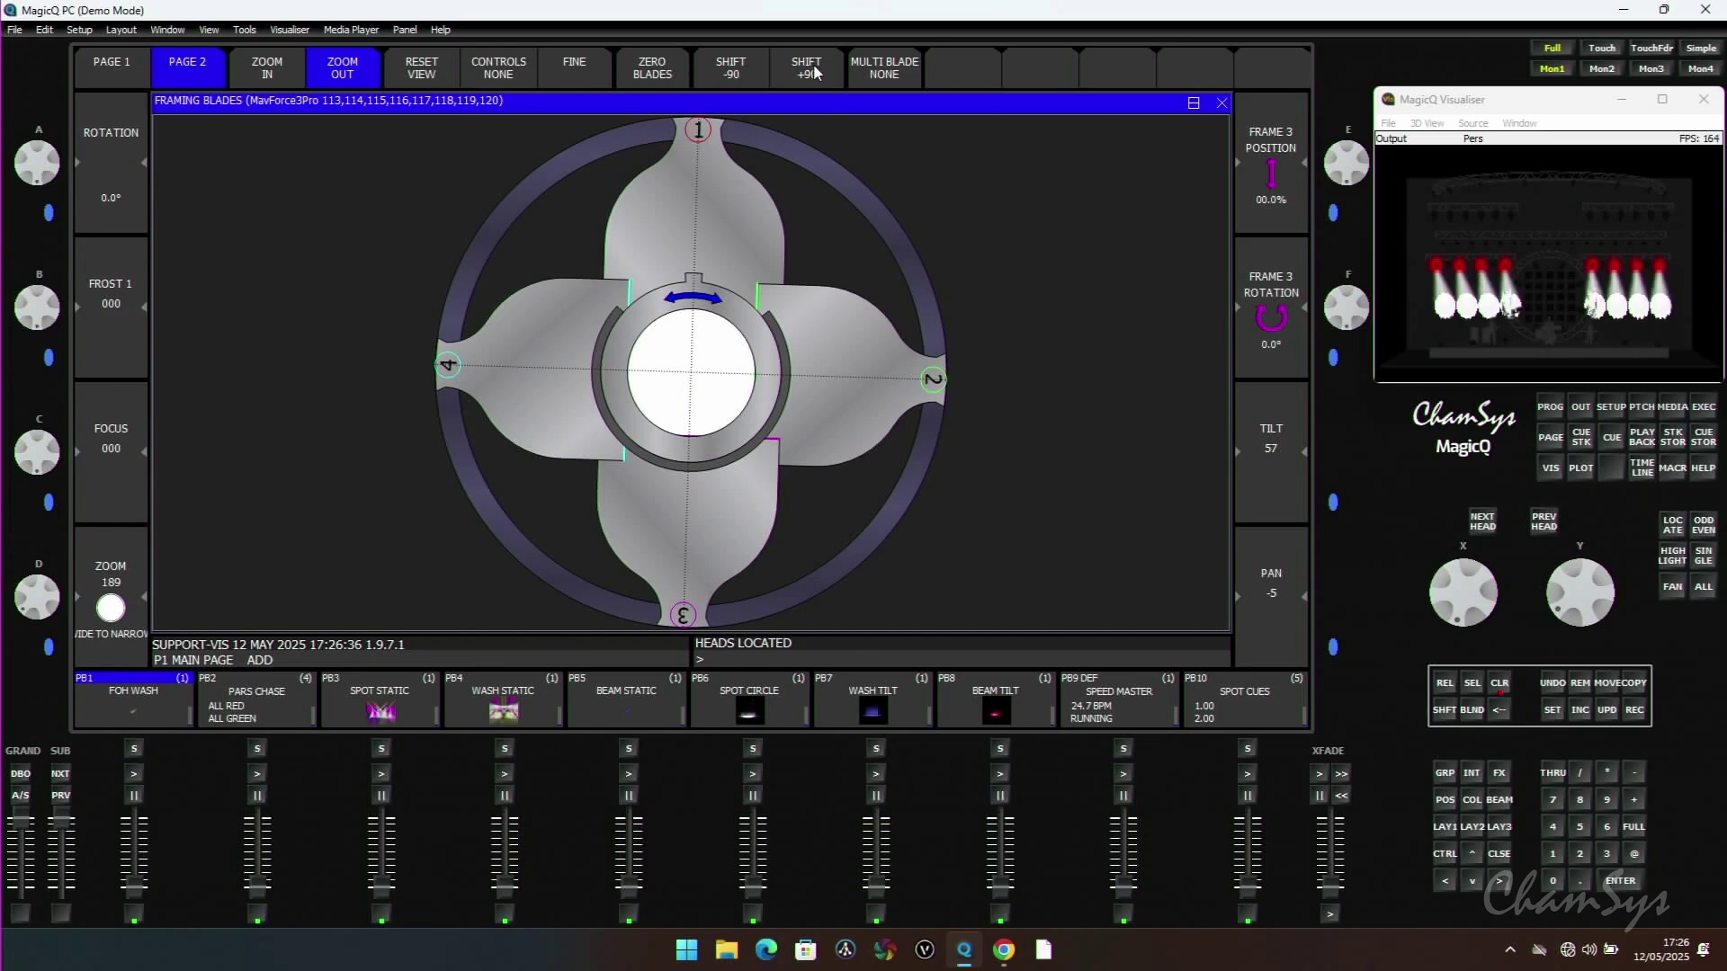
- Try moving the blades together with Multi Blade up to All Blades, zero them and set Multi Blade back to None
left_click(871, 72)
mouse_move(698, 131)
left_mouse_down()
mouse_move(694, 173)
mouse_move(691, 159)
left_mouse_up()
left_click_drag(894, 382, 854, 399)
left_click(881, 74)
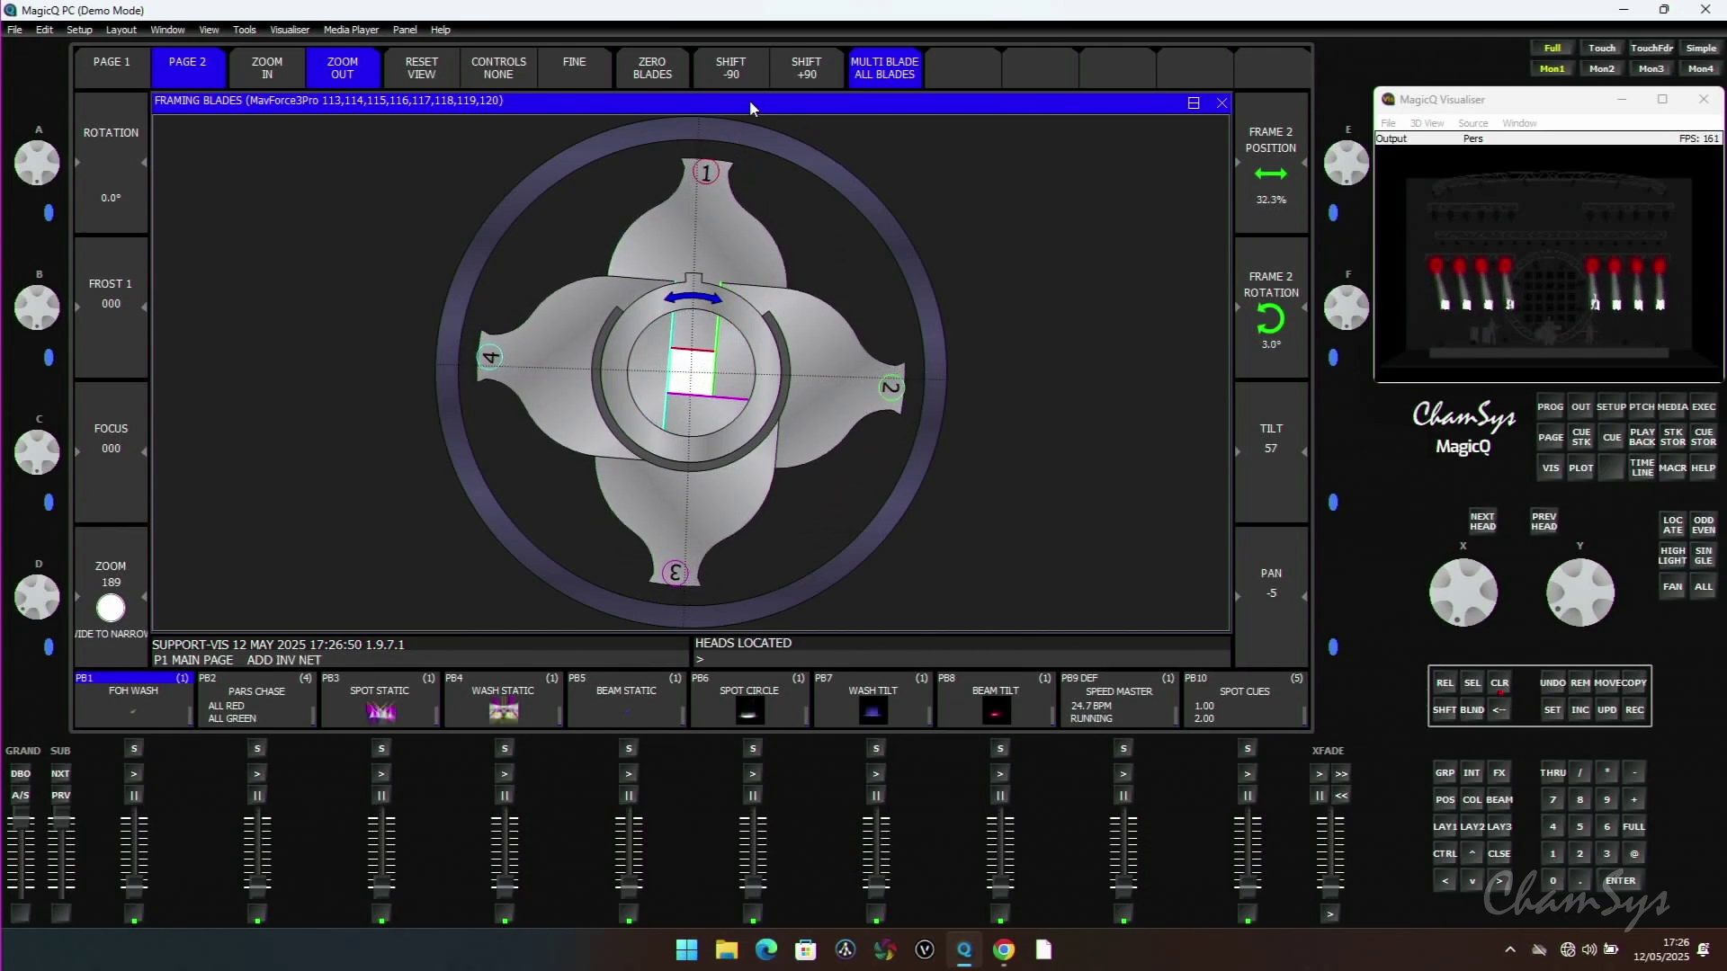
left_click(655, 72)
left_click(895, 70)
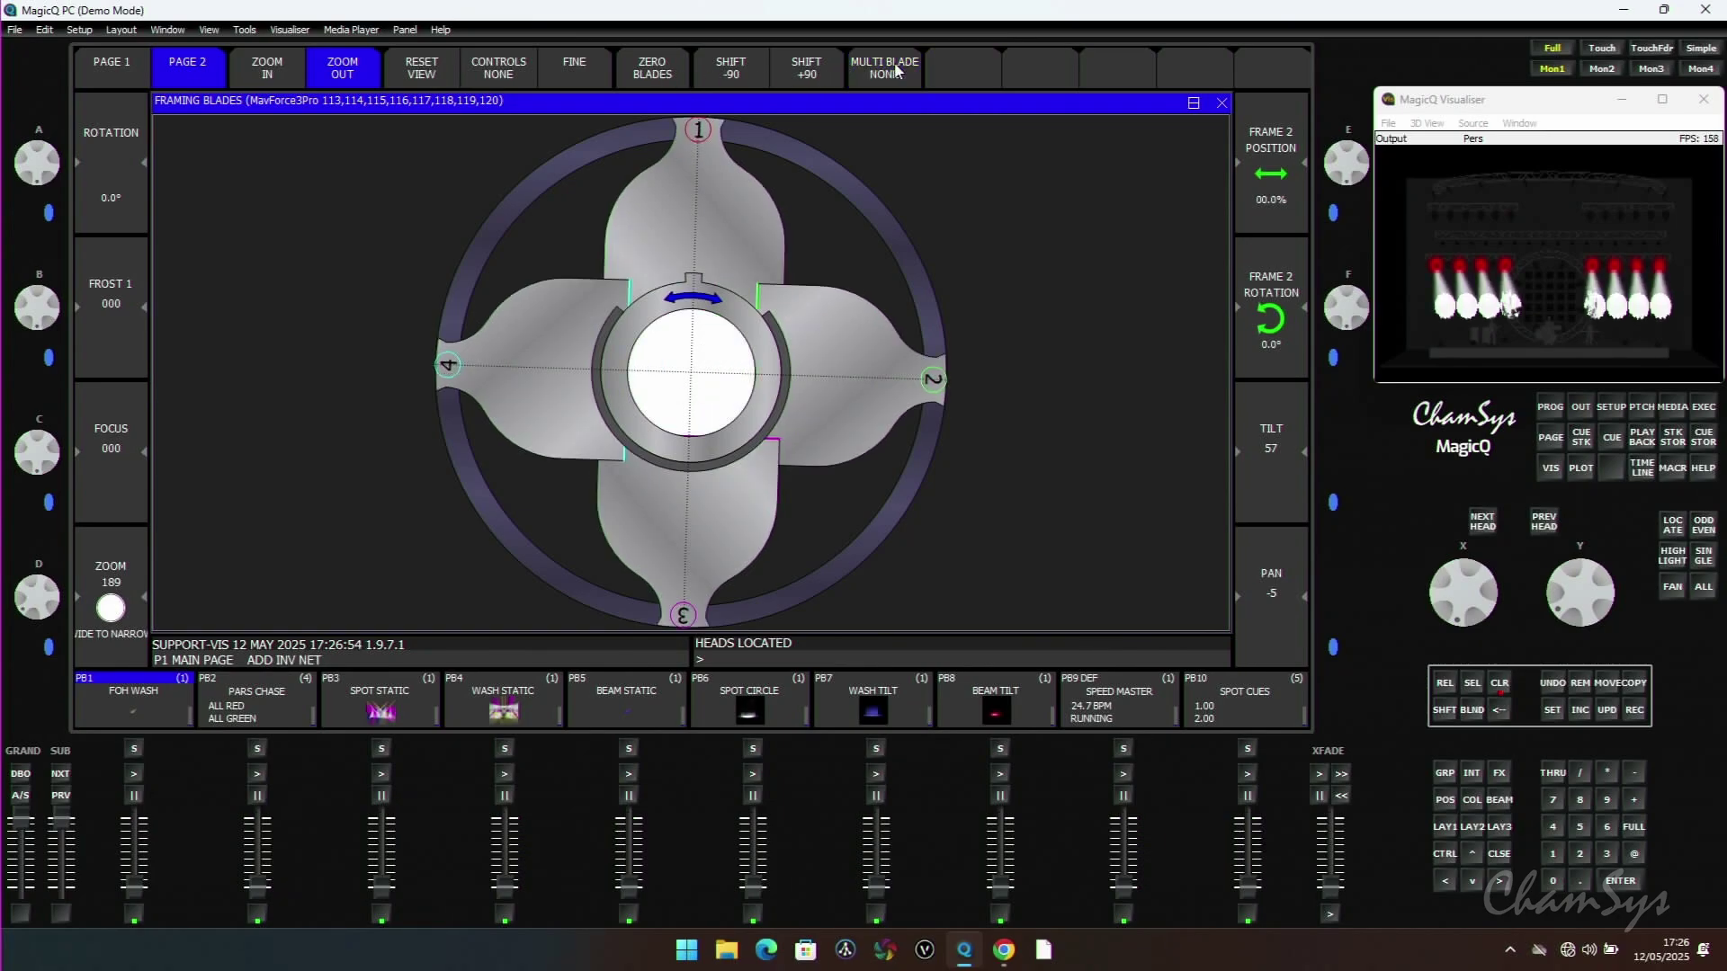
- Zoom in on the blades and use arrow controls to insert blade 2 and set blade 1 to about 14.3% at 1.4°
left_click(277, 72)
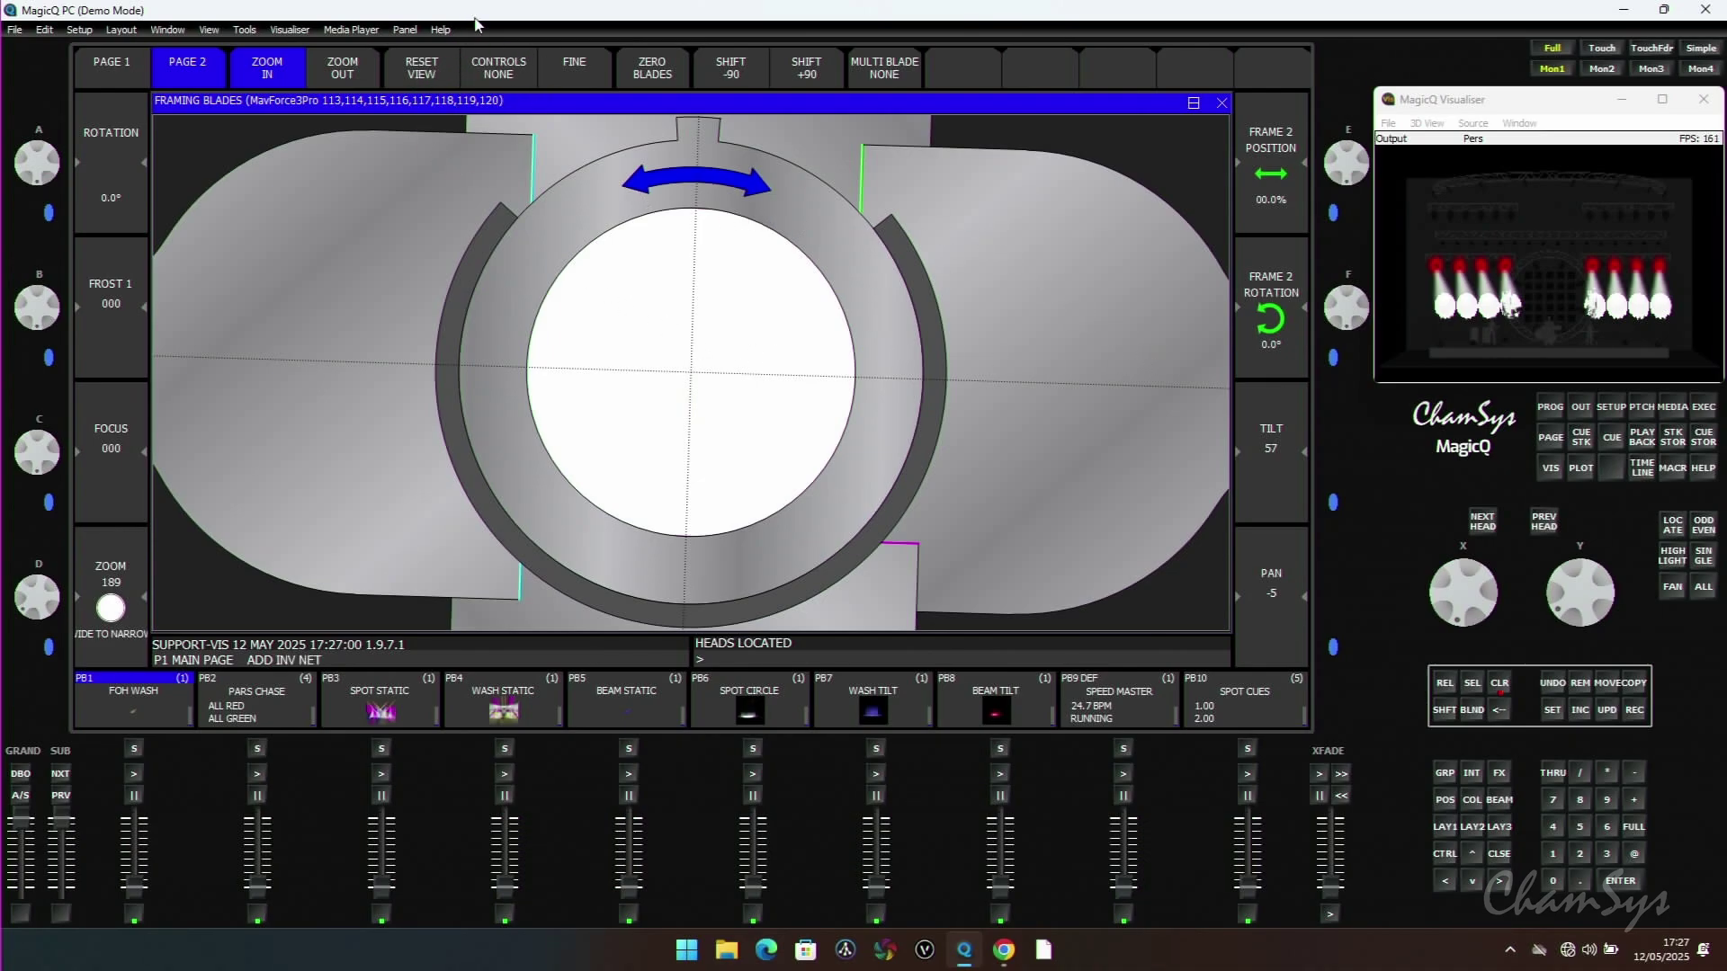
left_click(496, 79)
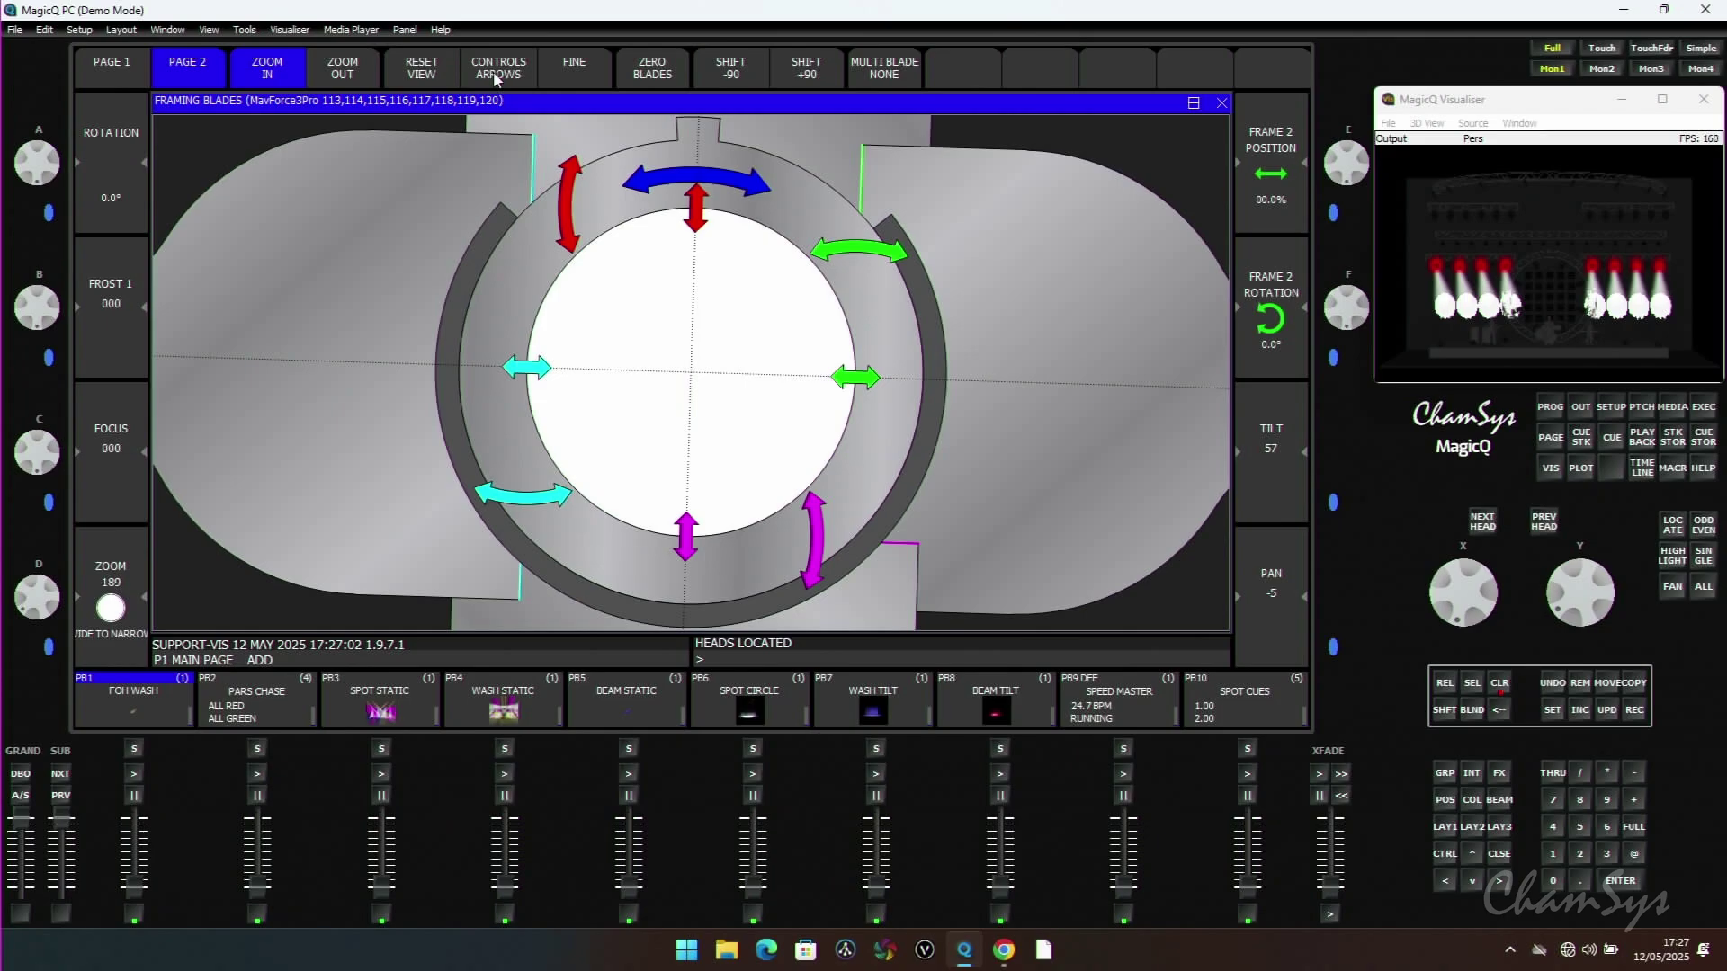
left_click_drag(846, 393, 770, 383)
left_click_drag(791, 255, 695, 253)
left_click_drag(568, 261, 537, 169)
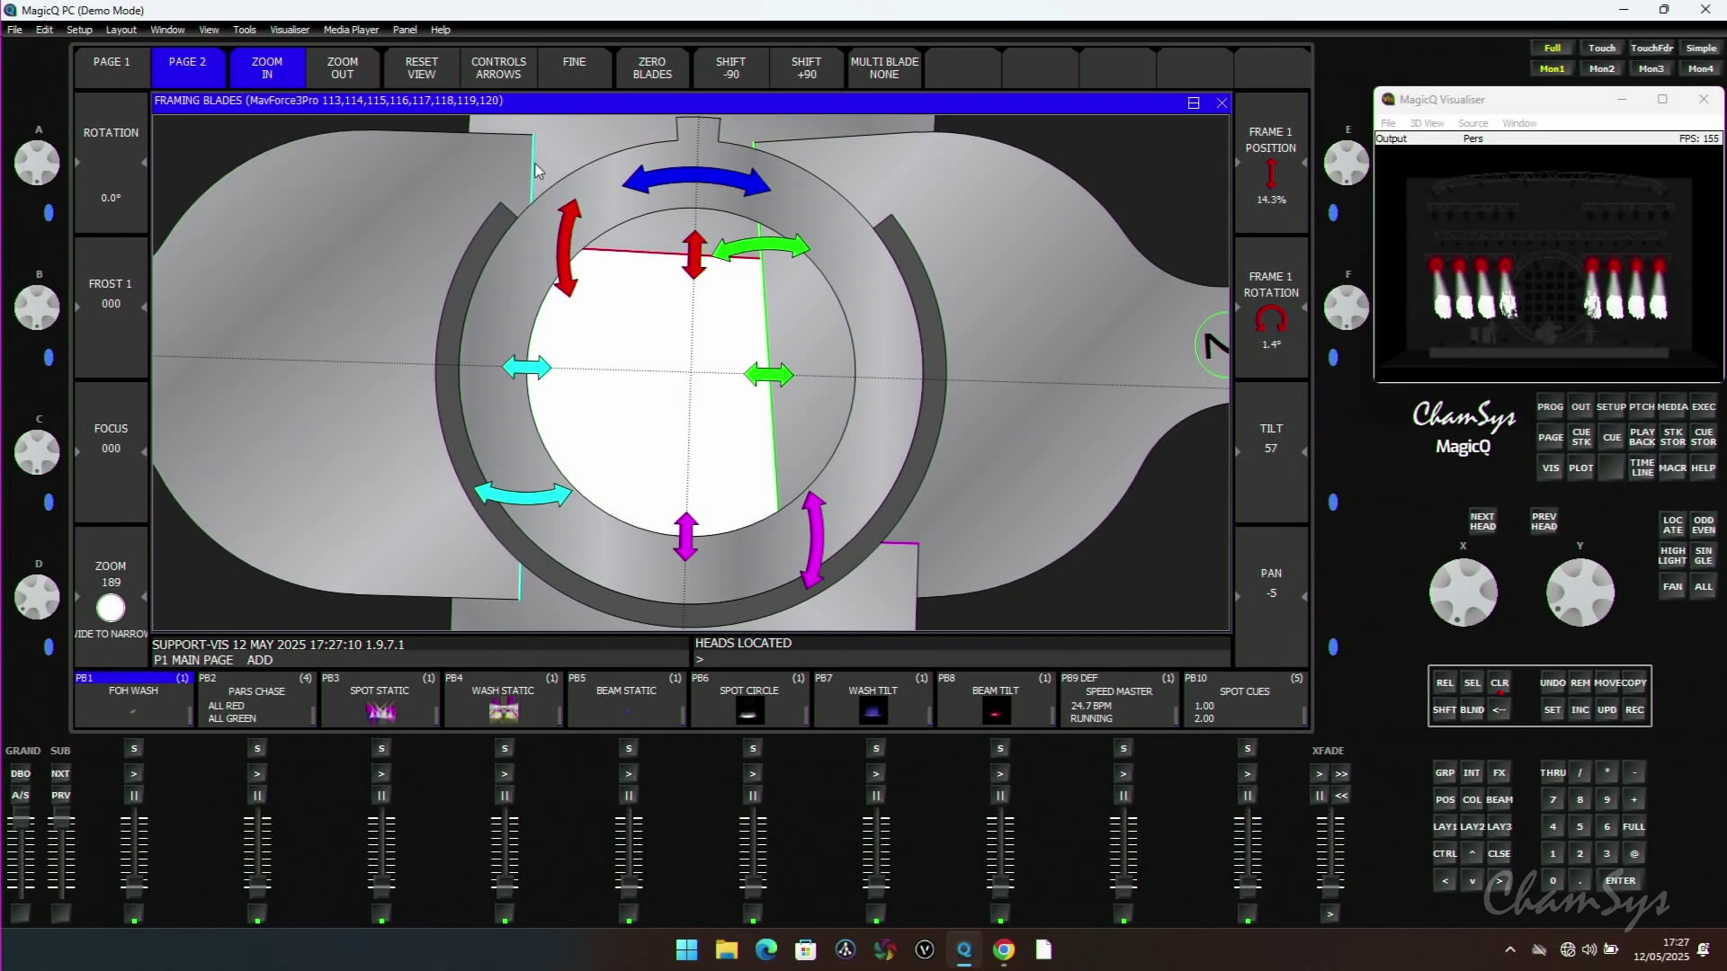
- Switch to corner controls and shape an irregular four-sided aperture, leaving blade 1 at about 21.7% and -18.6°
left_click(510, 63)
left_click_drag(539, 257, 600, 288)
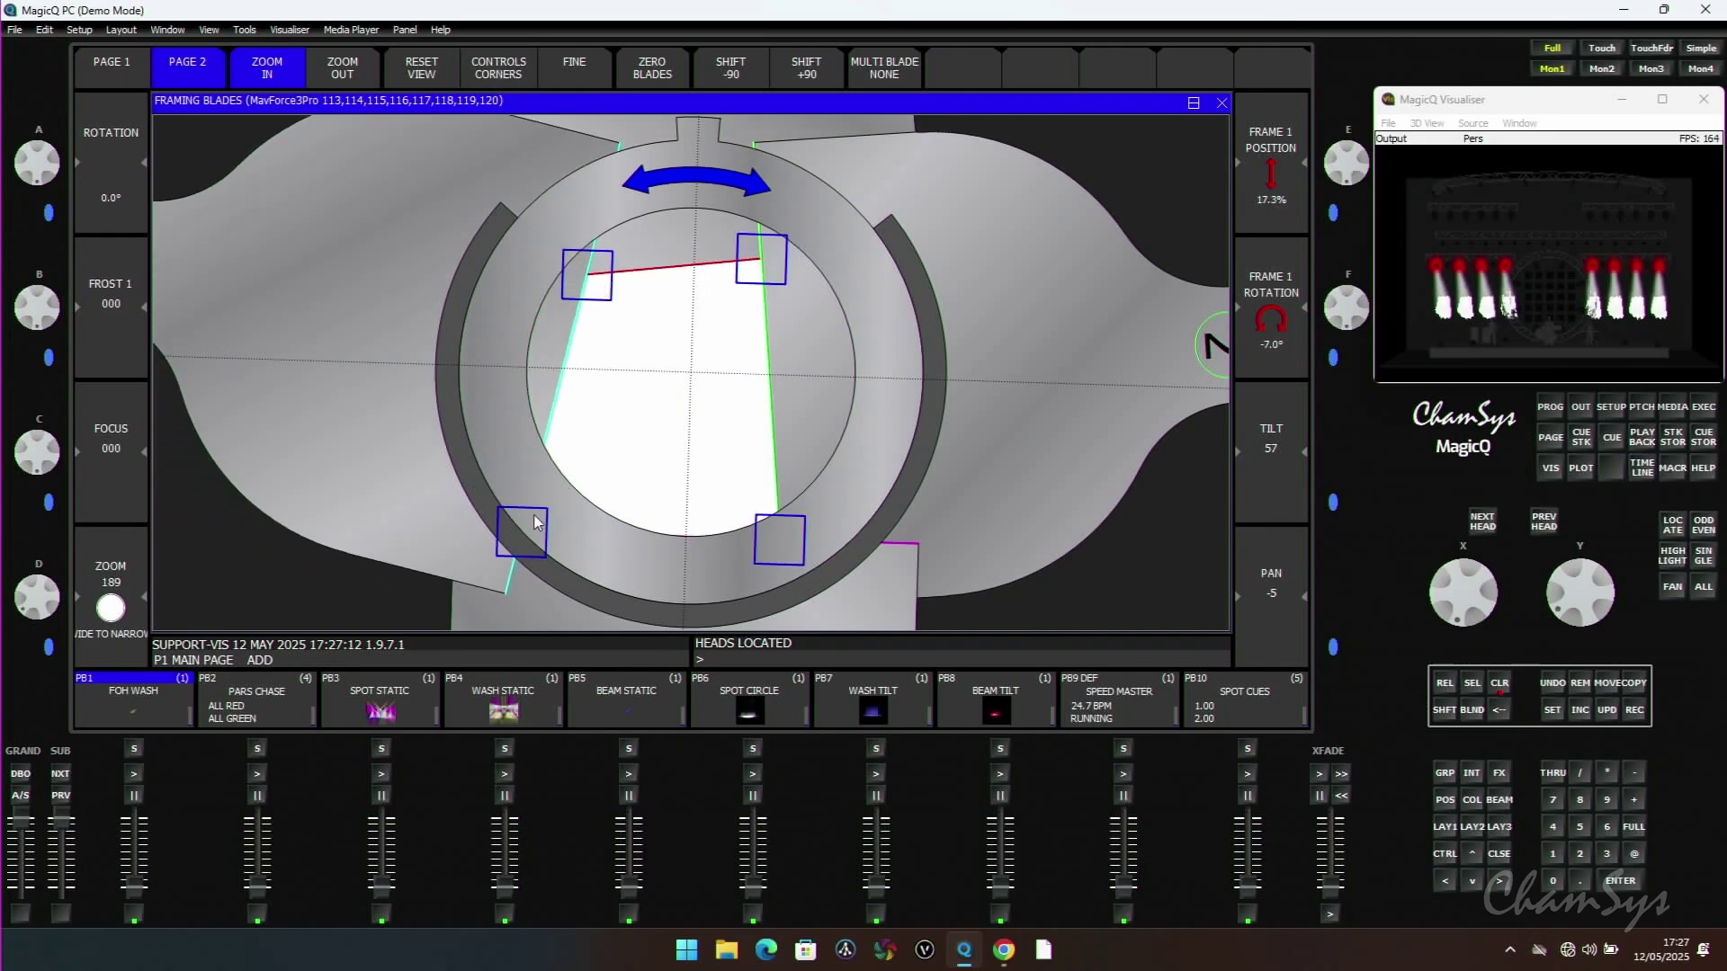
left_click_drag(537, 524, 585, 447)
left_click_drag(760, 521, 771, 443)
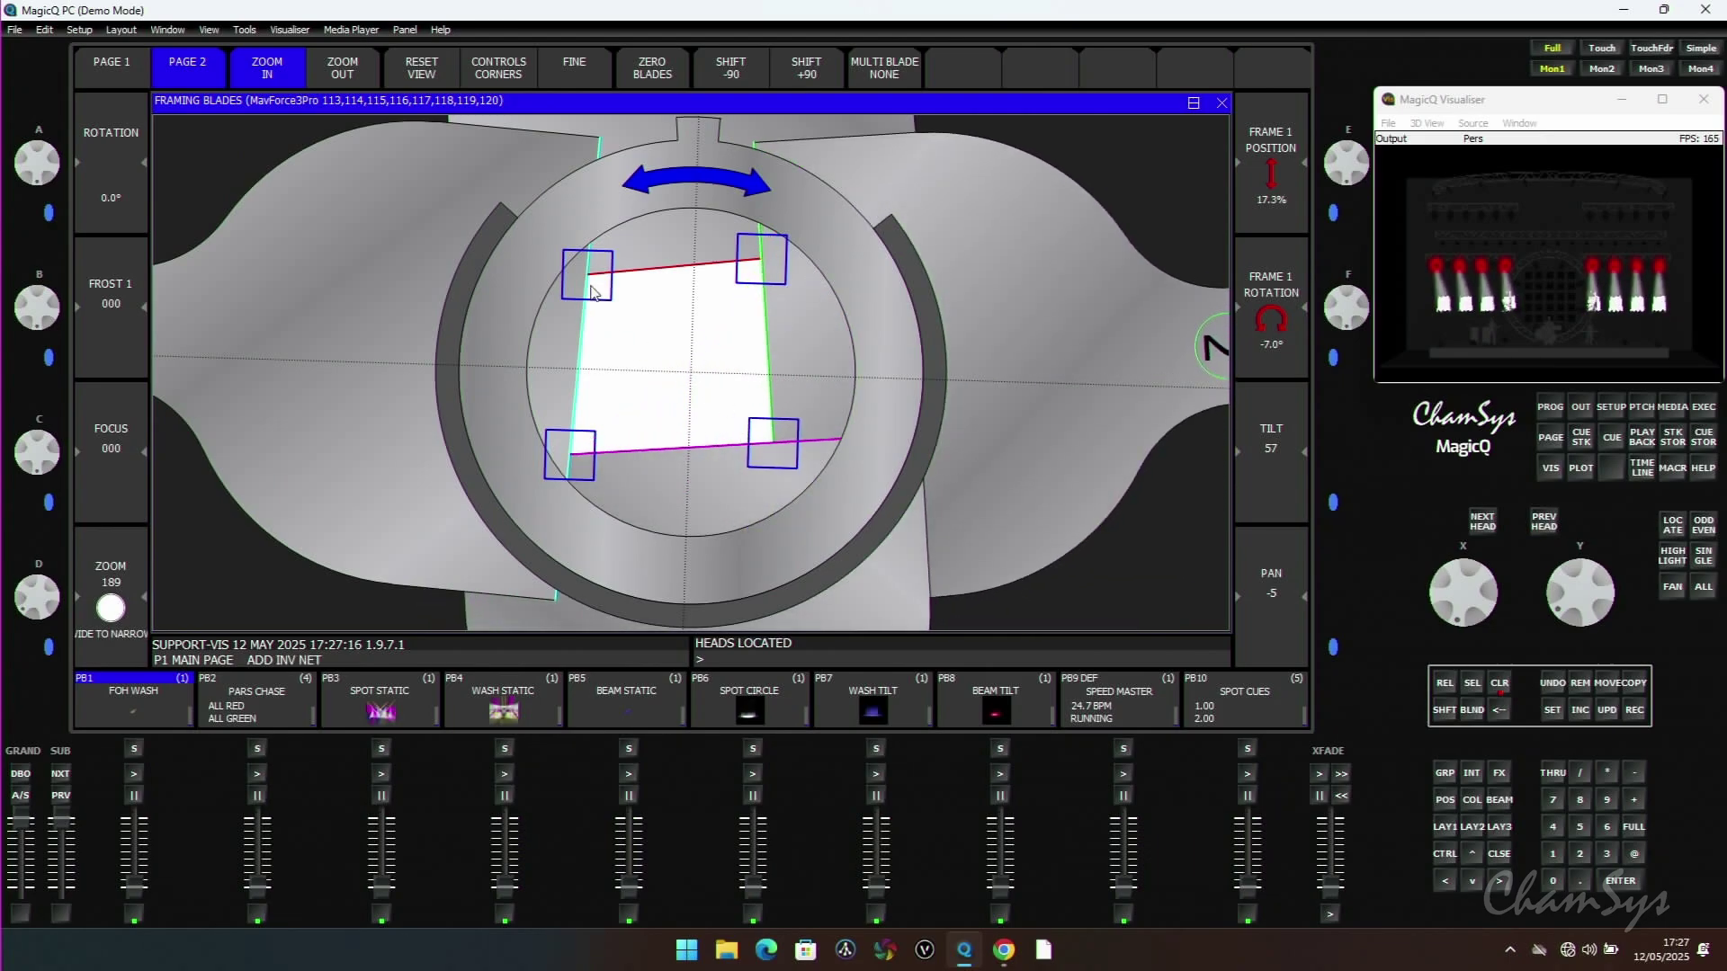
left_click_drag(594, 292, 630, 314)
- Zoom out the blade view with controls set to None and adjust blade 2 to about 27.2% at 3.9°
left_click(332, 67)
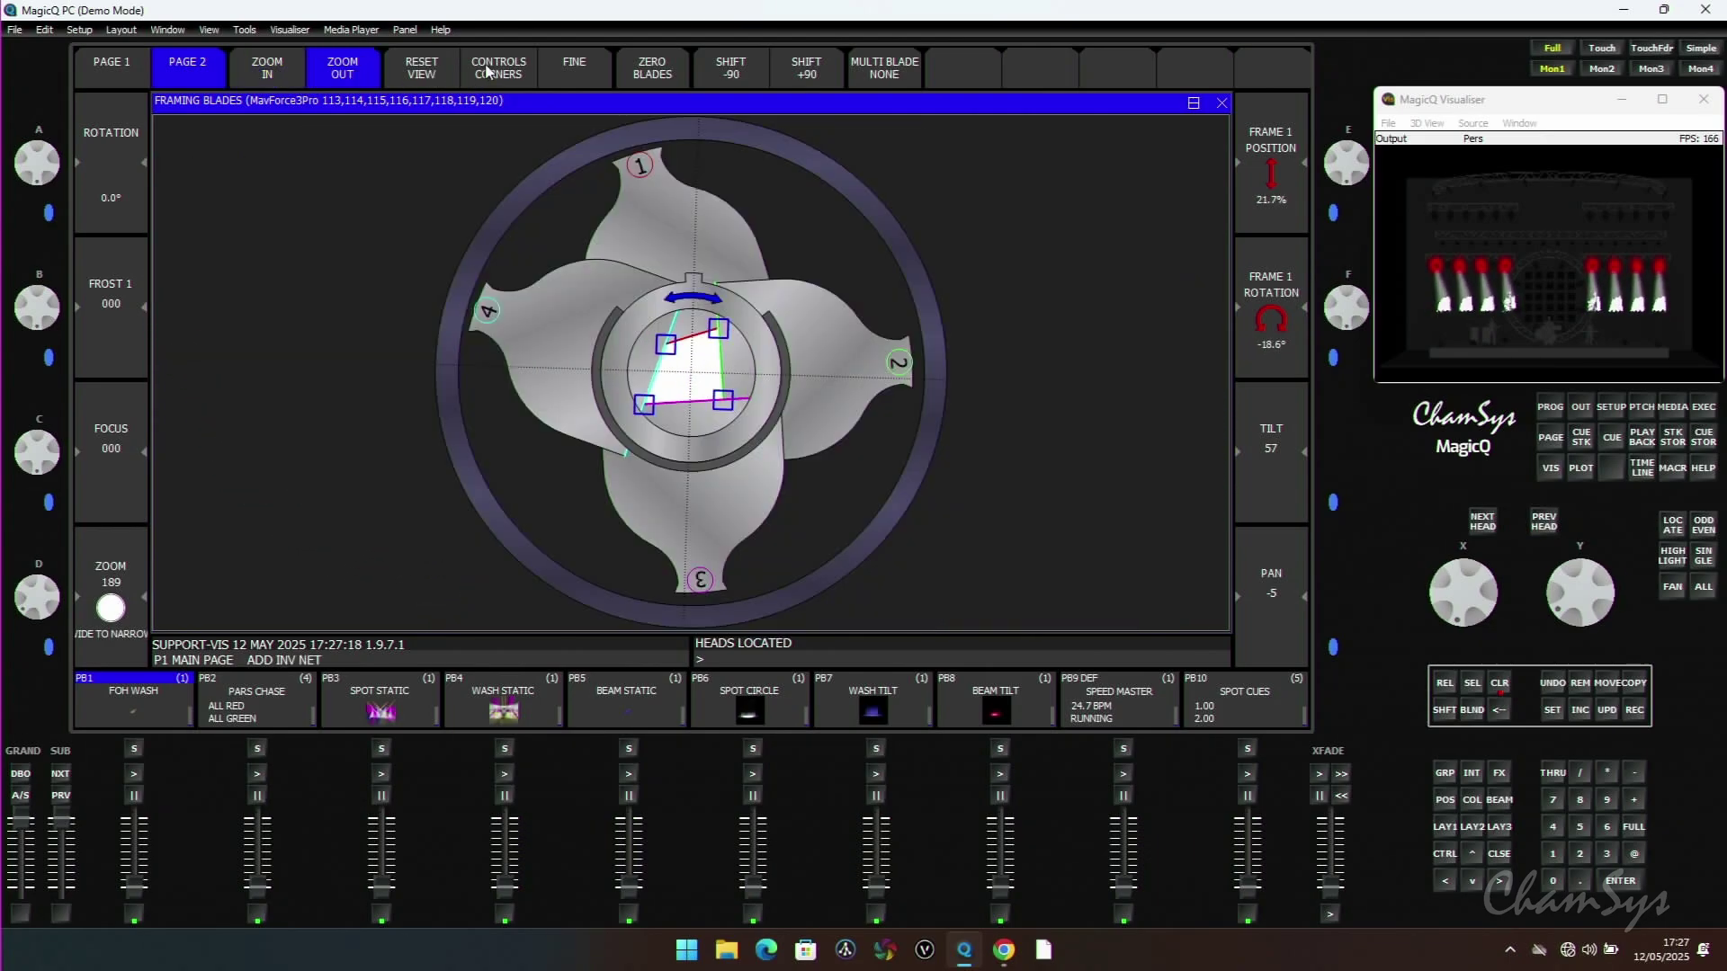
left_click(487, 72)
left_click_drag(821, 339, 829, 371)
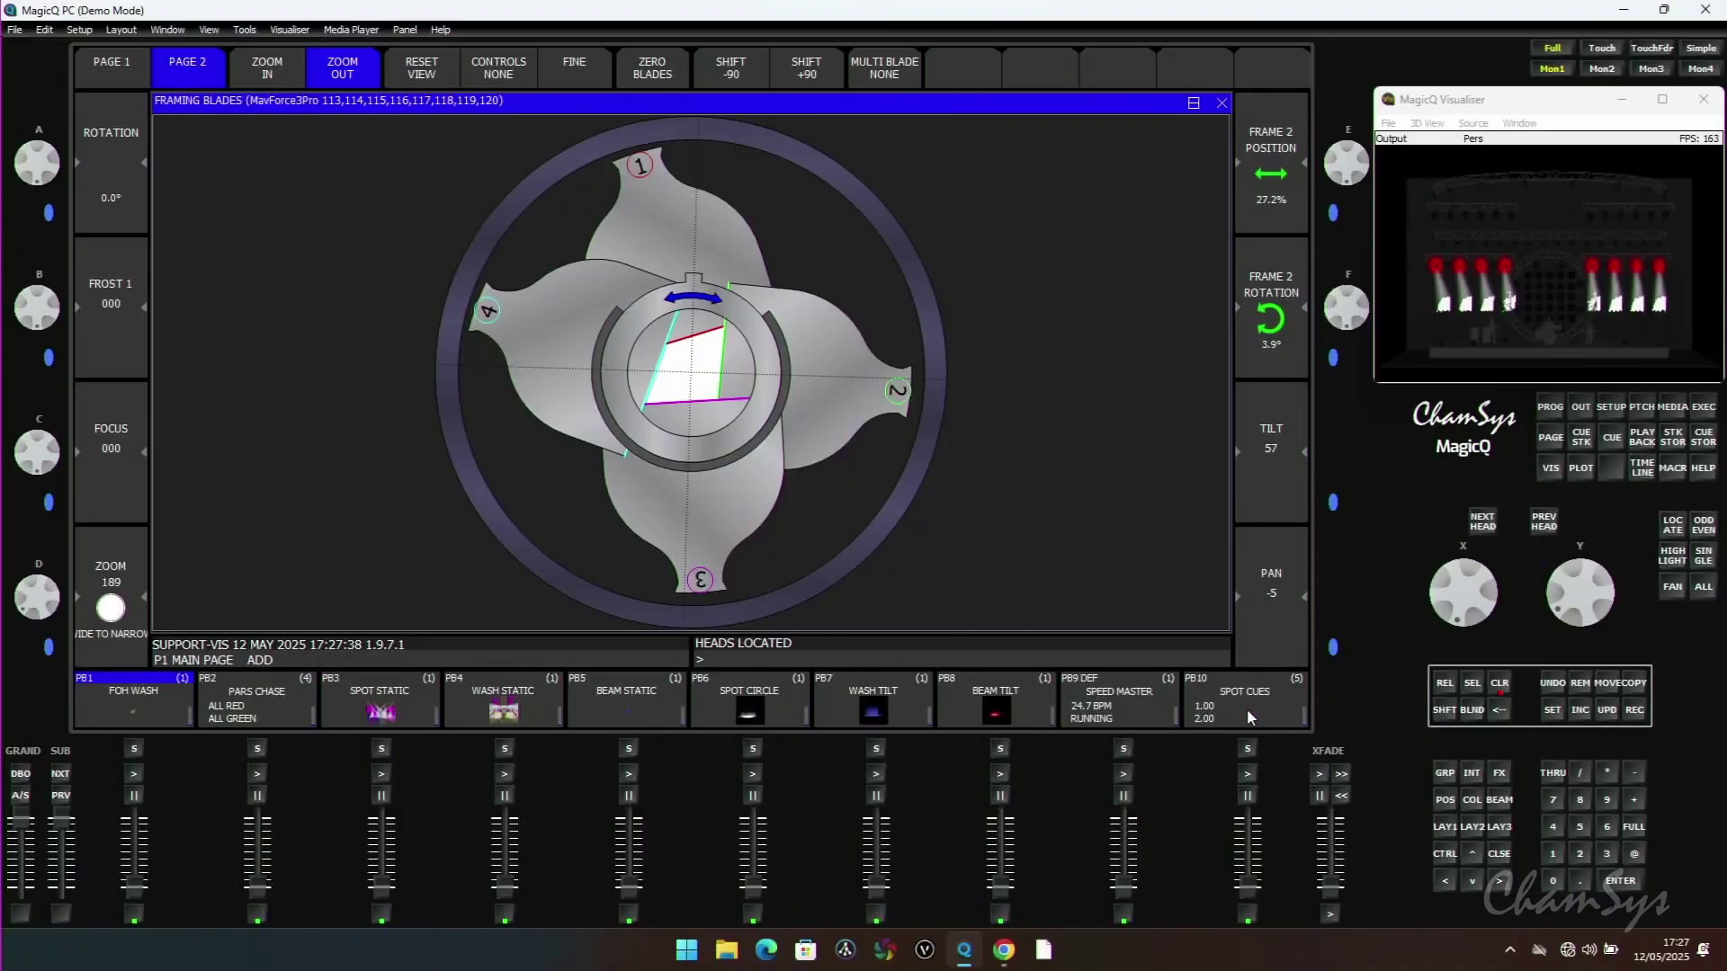
- Open the Spot Cues cue stack on PB10 and raise its playback level to 100
left_click(1247, 709)
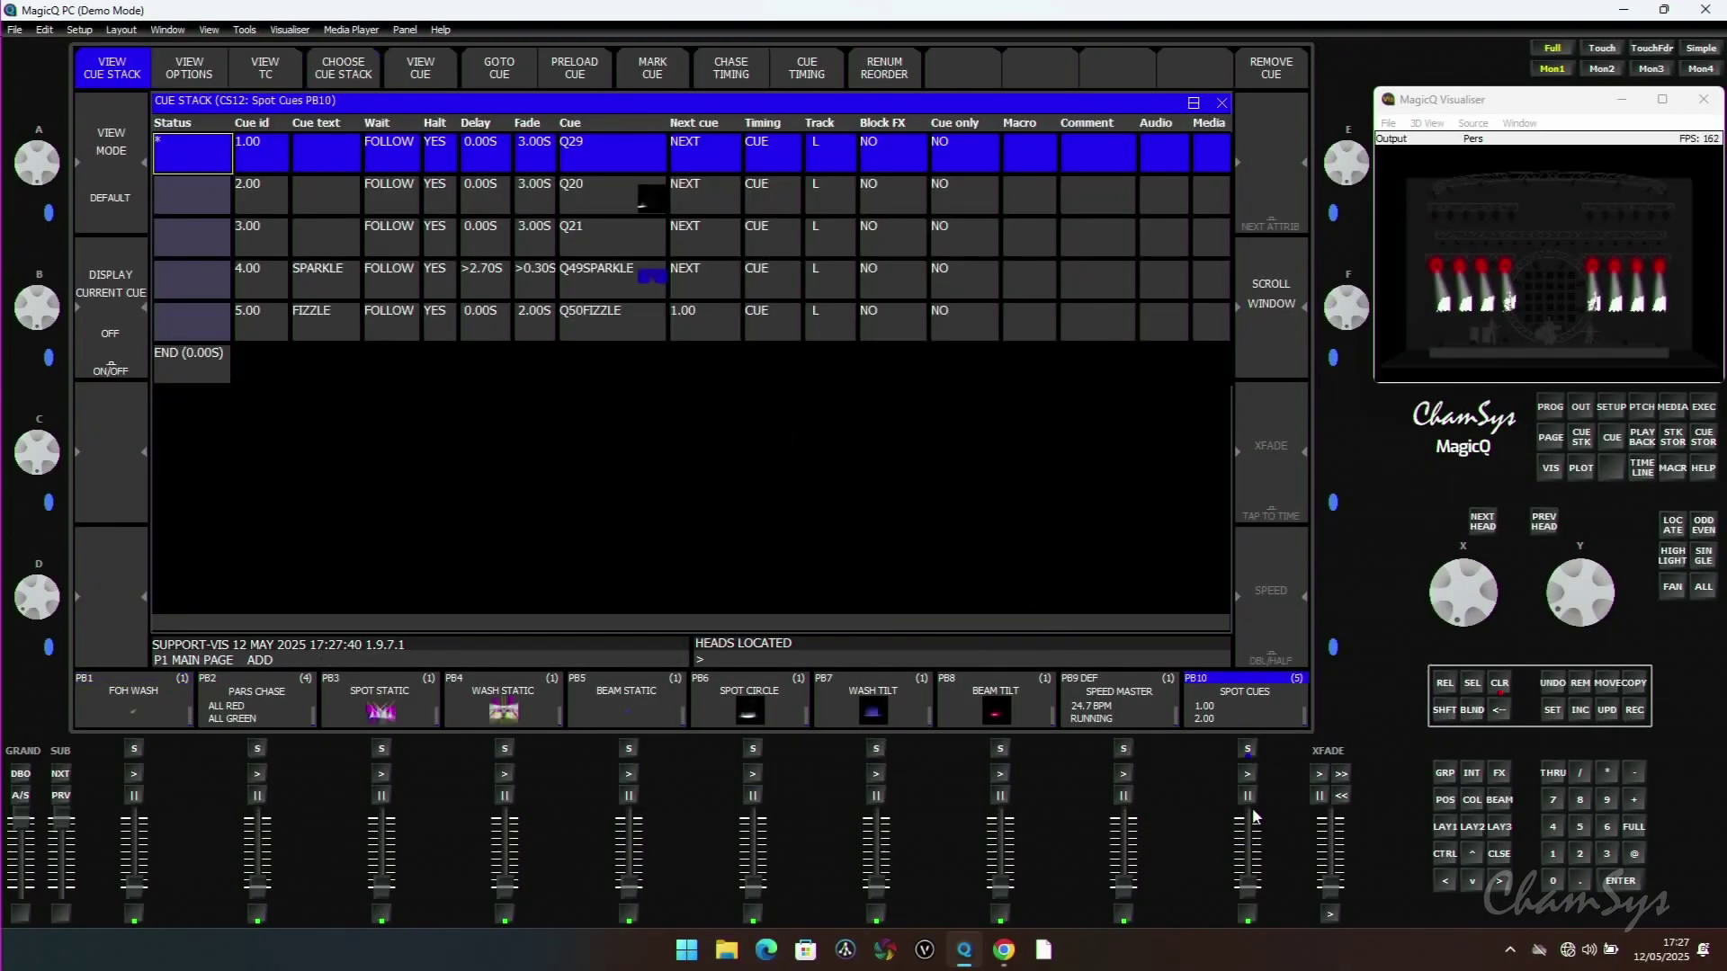
left_click_drag(1255, 886, 1257, 829)
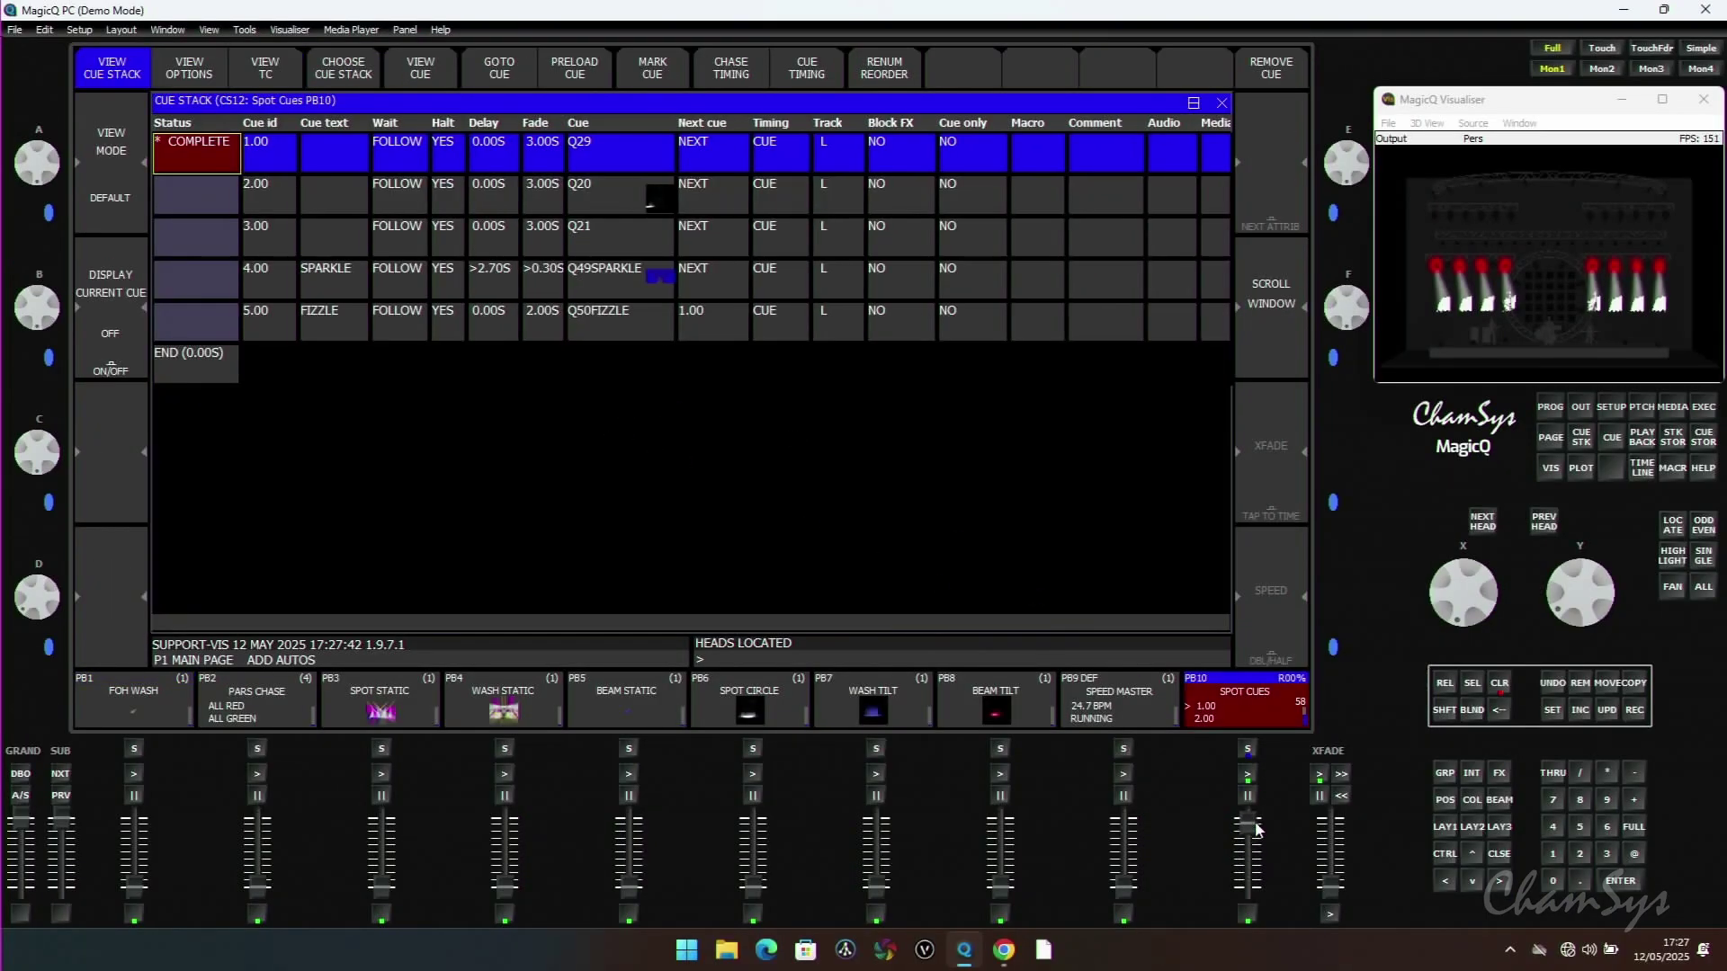
- Clear the programmer and advance the Spot Cues playback to cue 2.00
left_click(1499, 682)
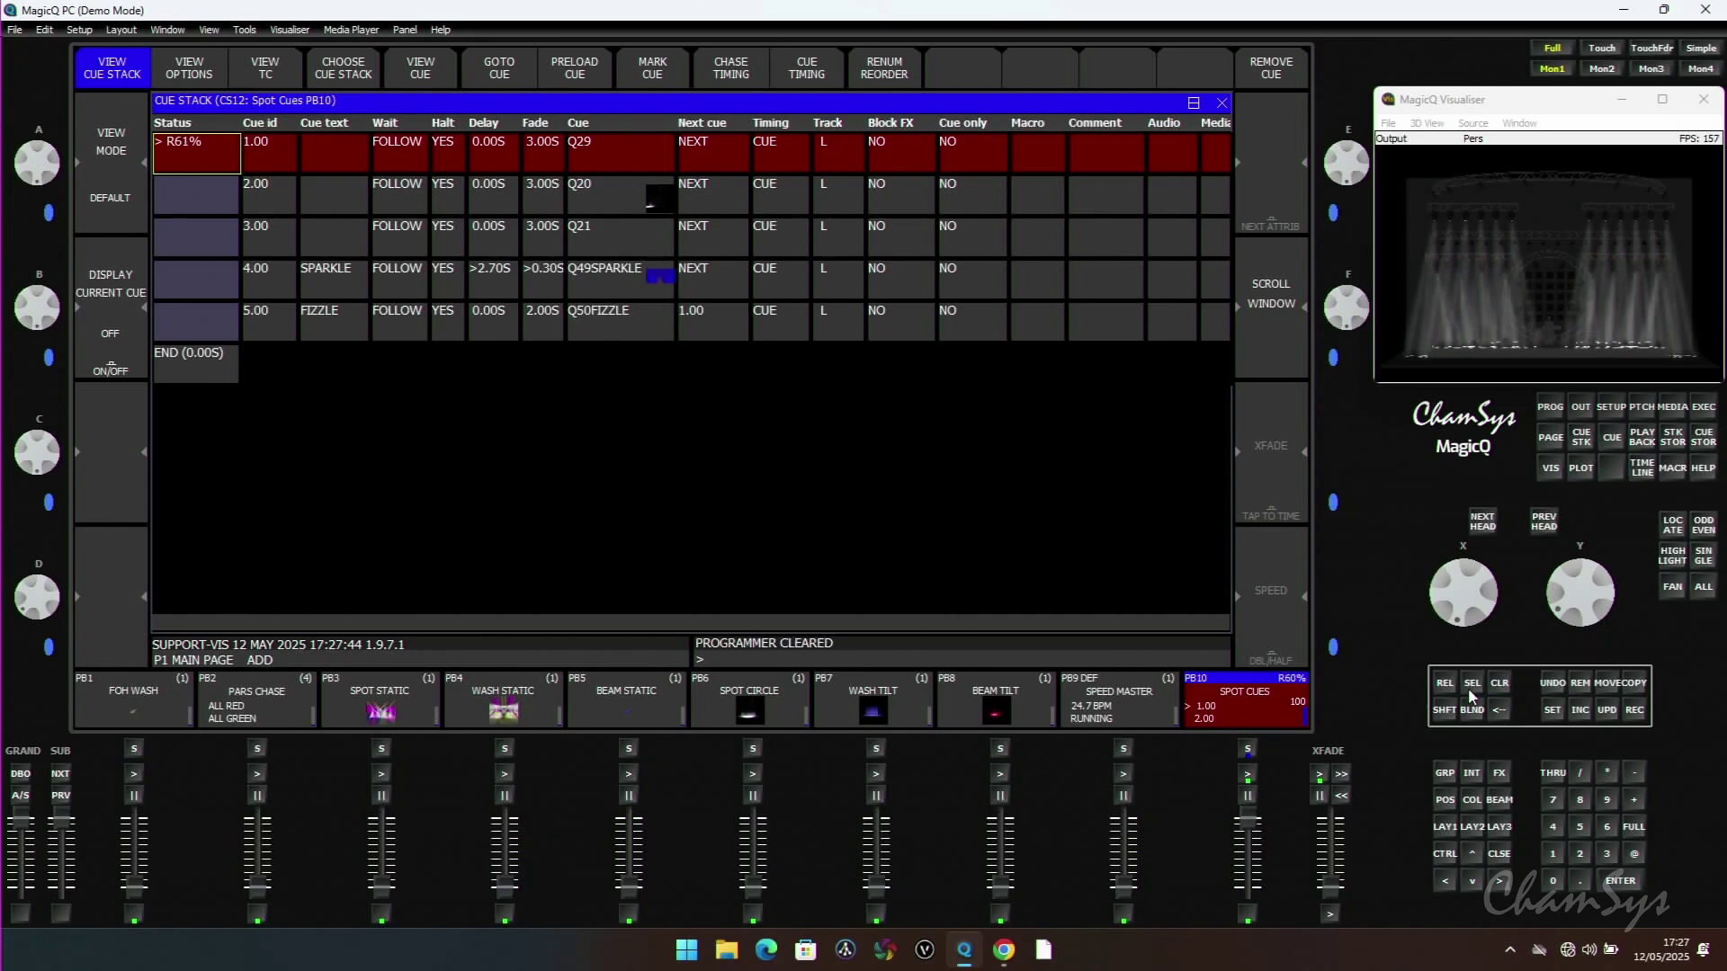
left_click(1252, 777)
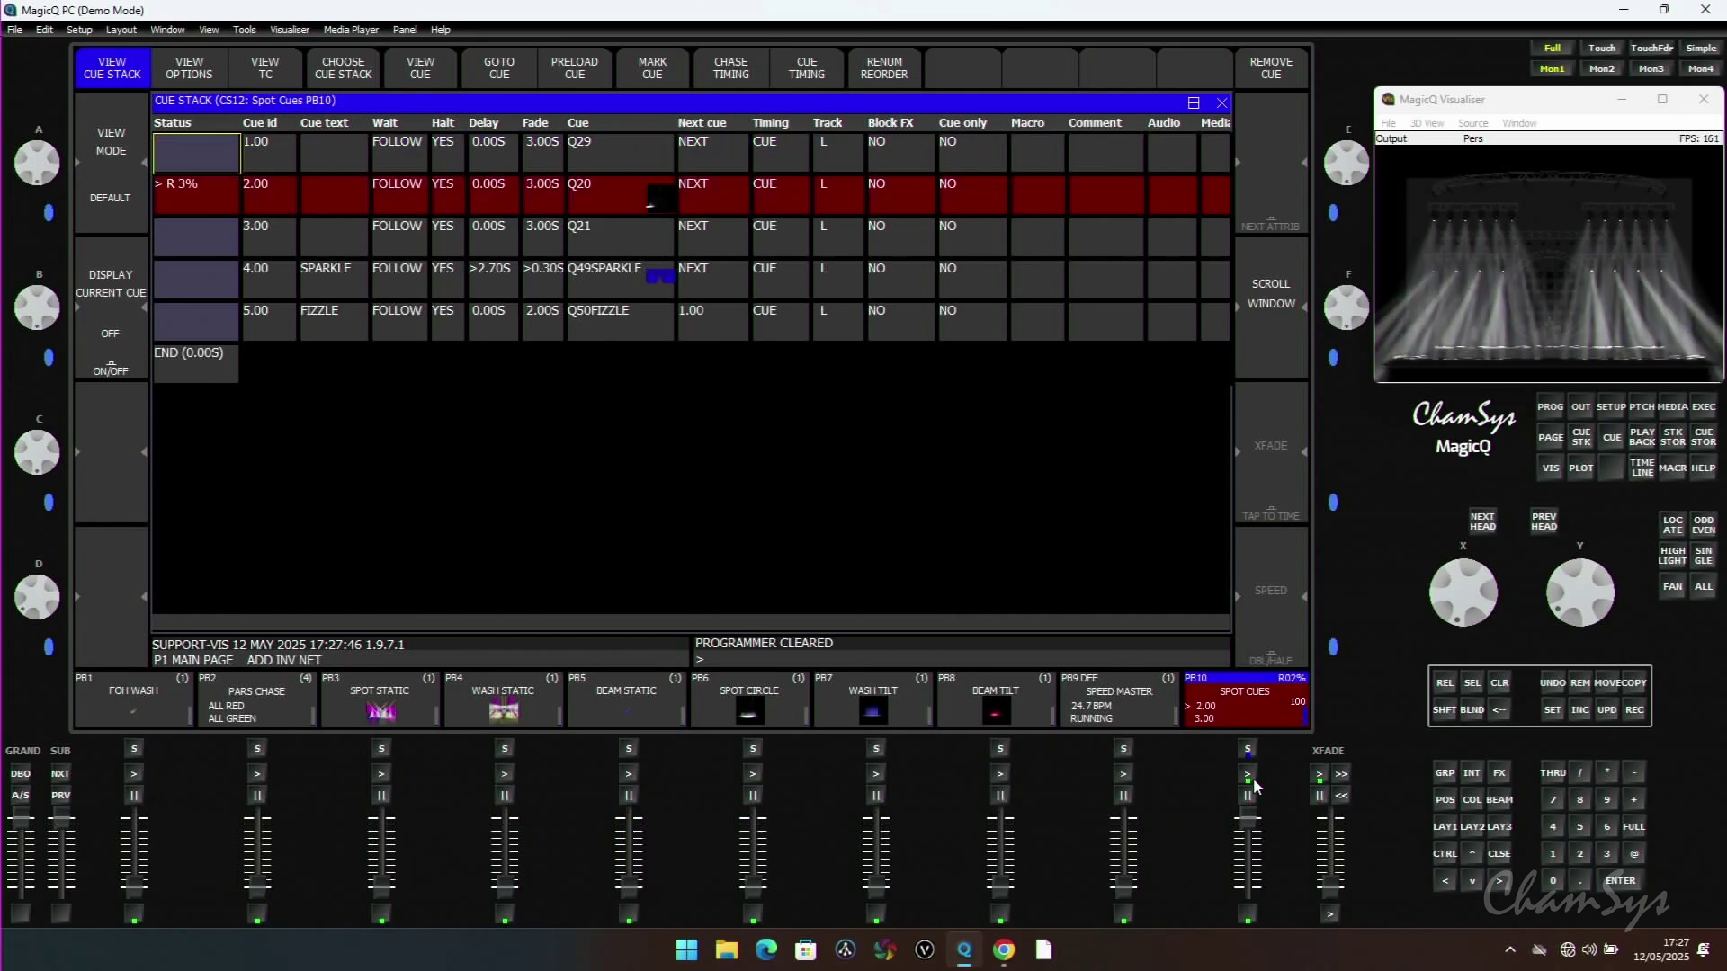
- Advance the Spot Cues playback on PB10 through cues 3.00 and SPARKLE to cue 5.00 FIZZLE
left_click(1253, 779)
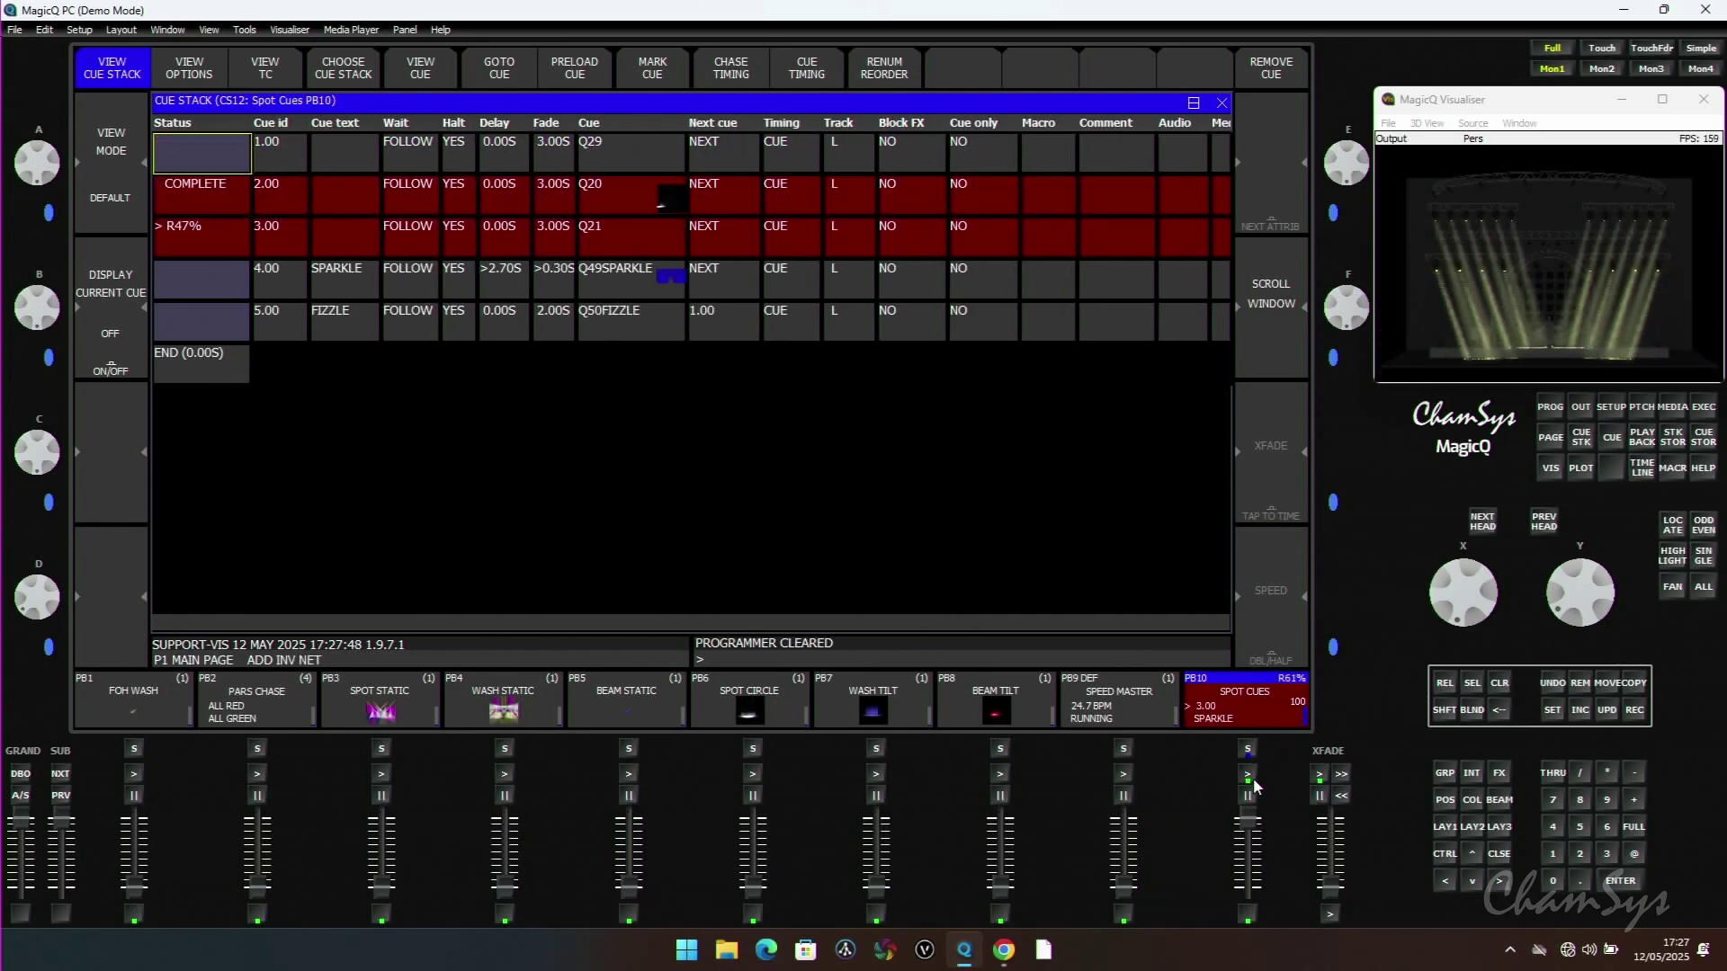
left_click(1254, 779)
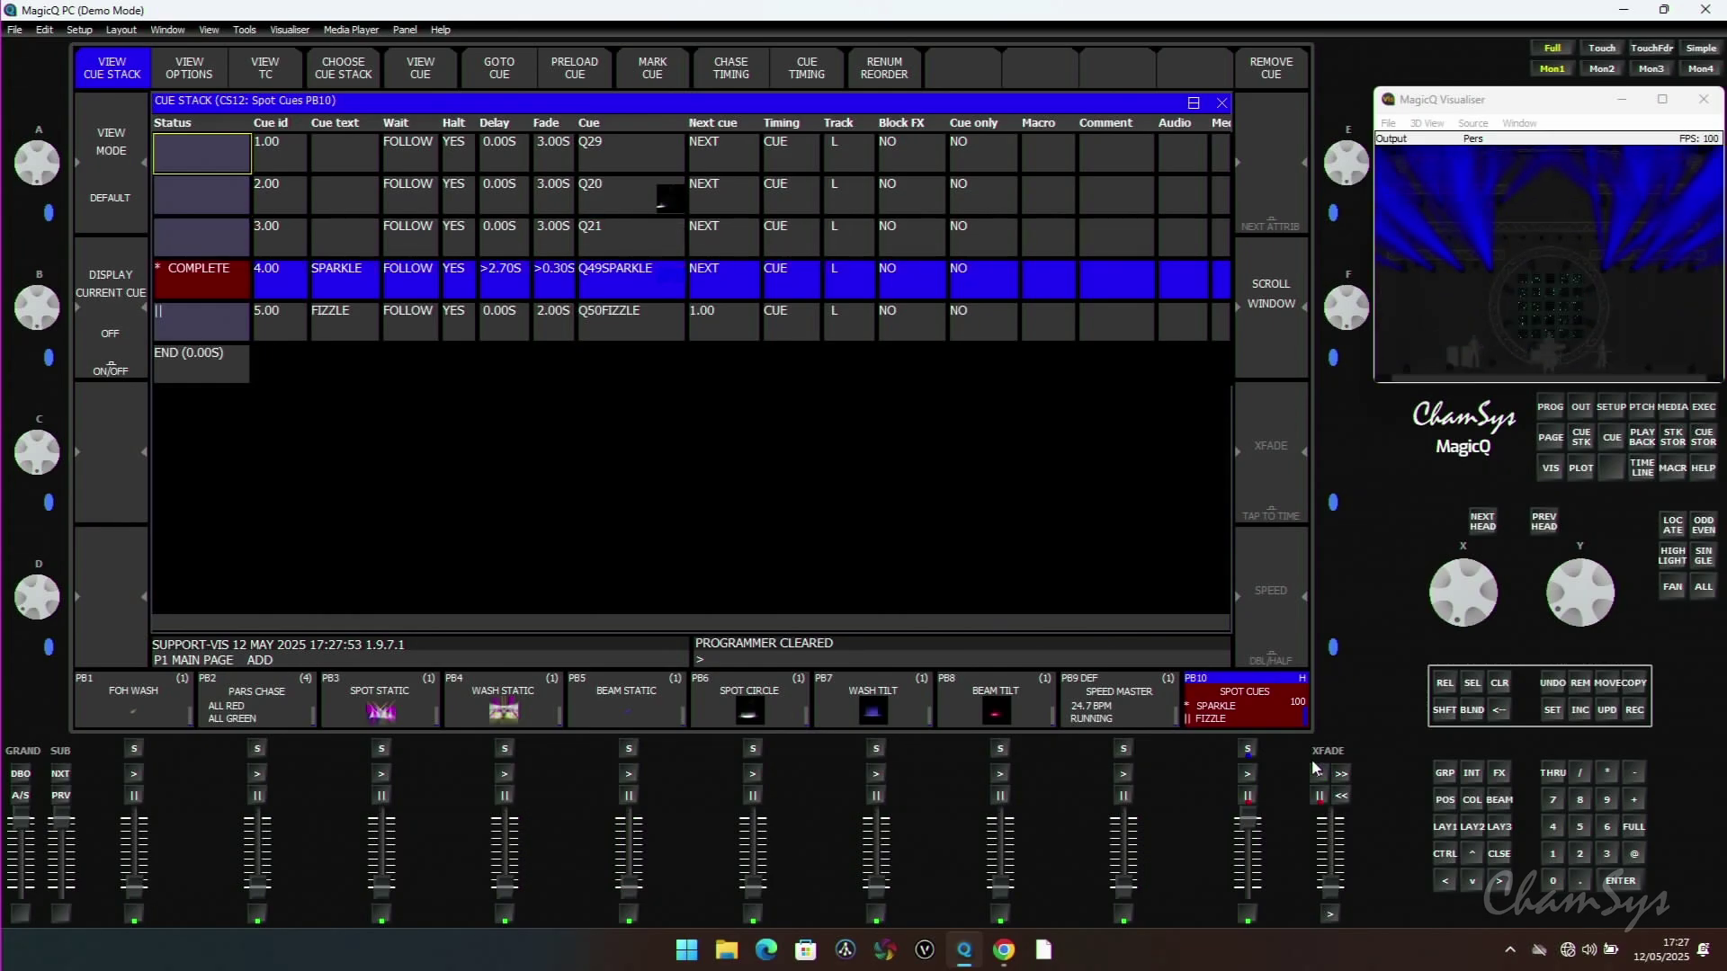
left_click(1247, 775)
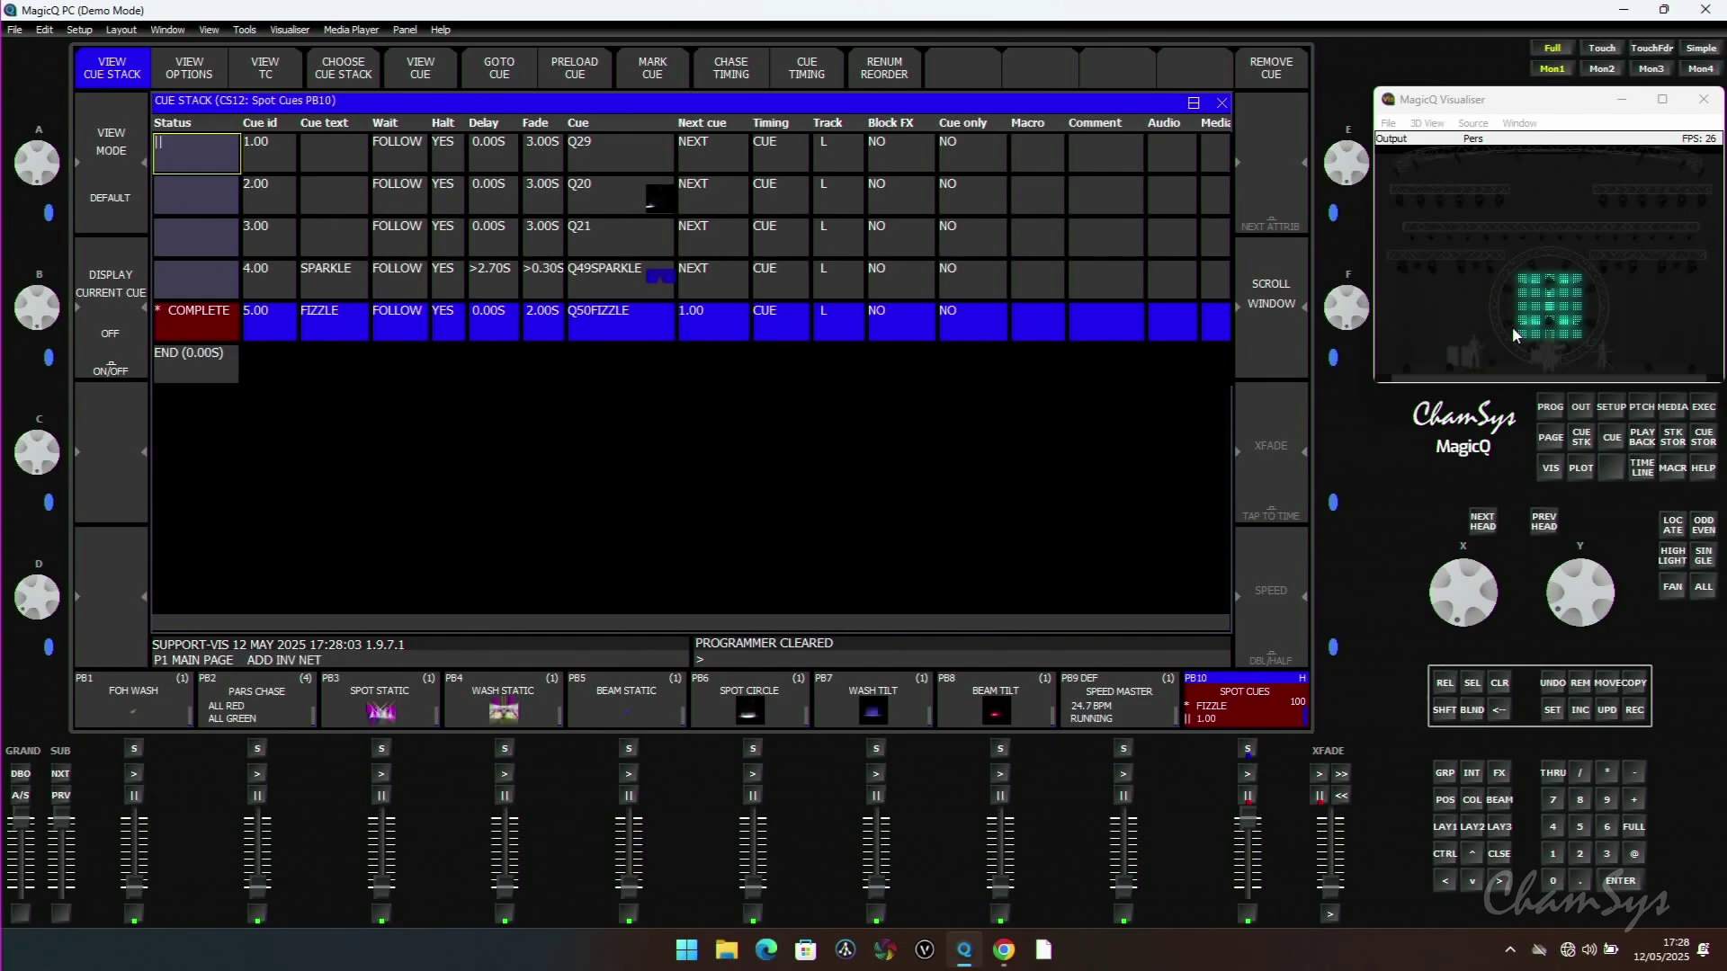
- In the Mode settings of Setup, choose the ChamSysLogo bitmap as the show's splash image
left_click(1610, 421)
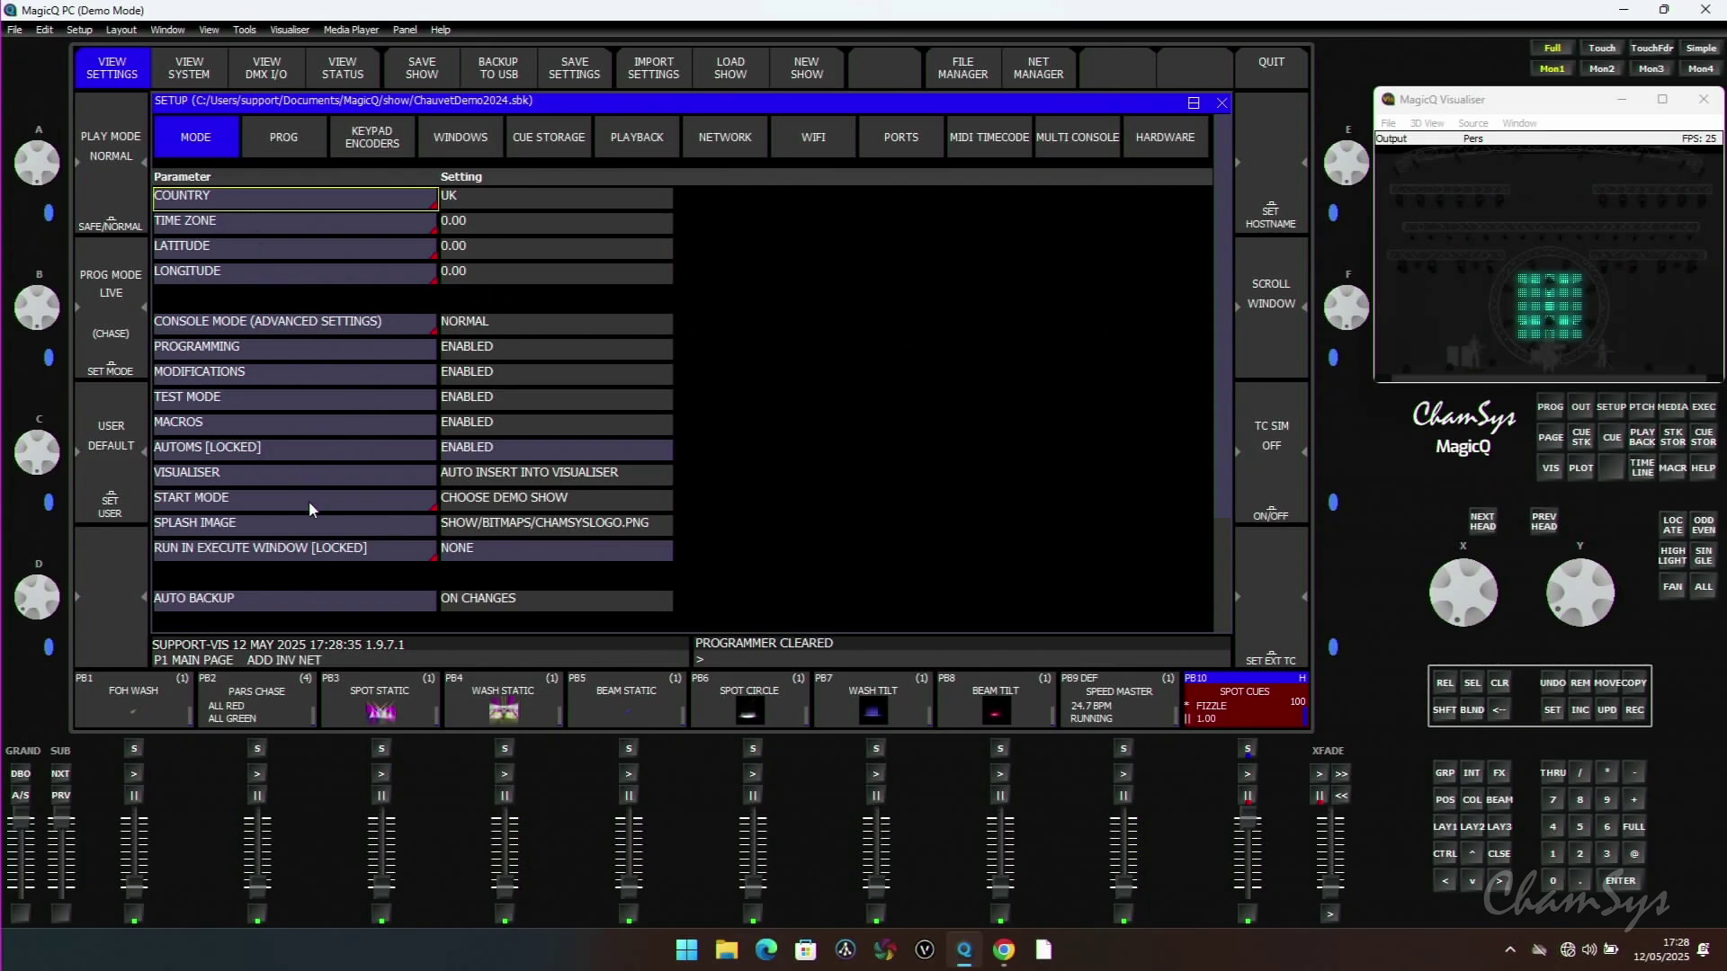
left_click(521, 529)
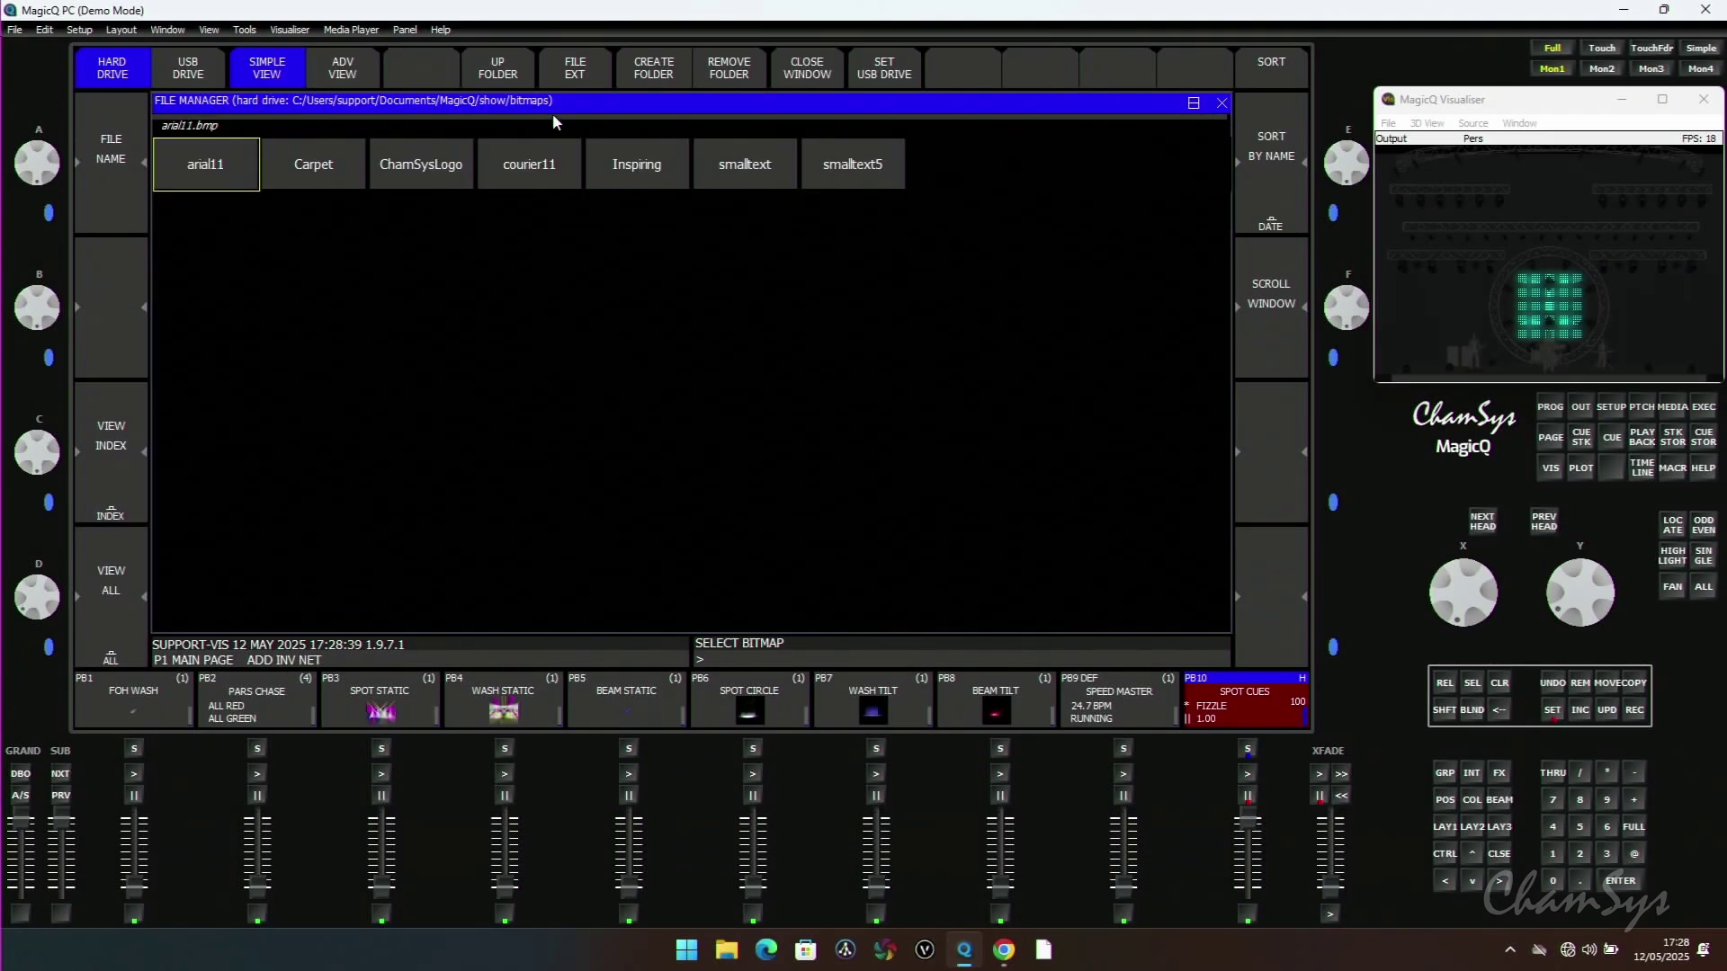
left_click(444, 170)
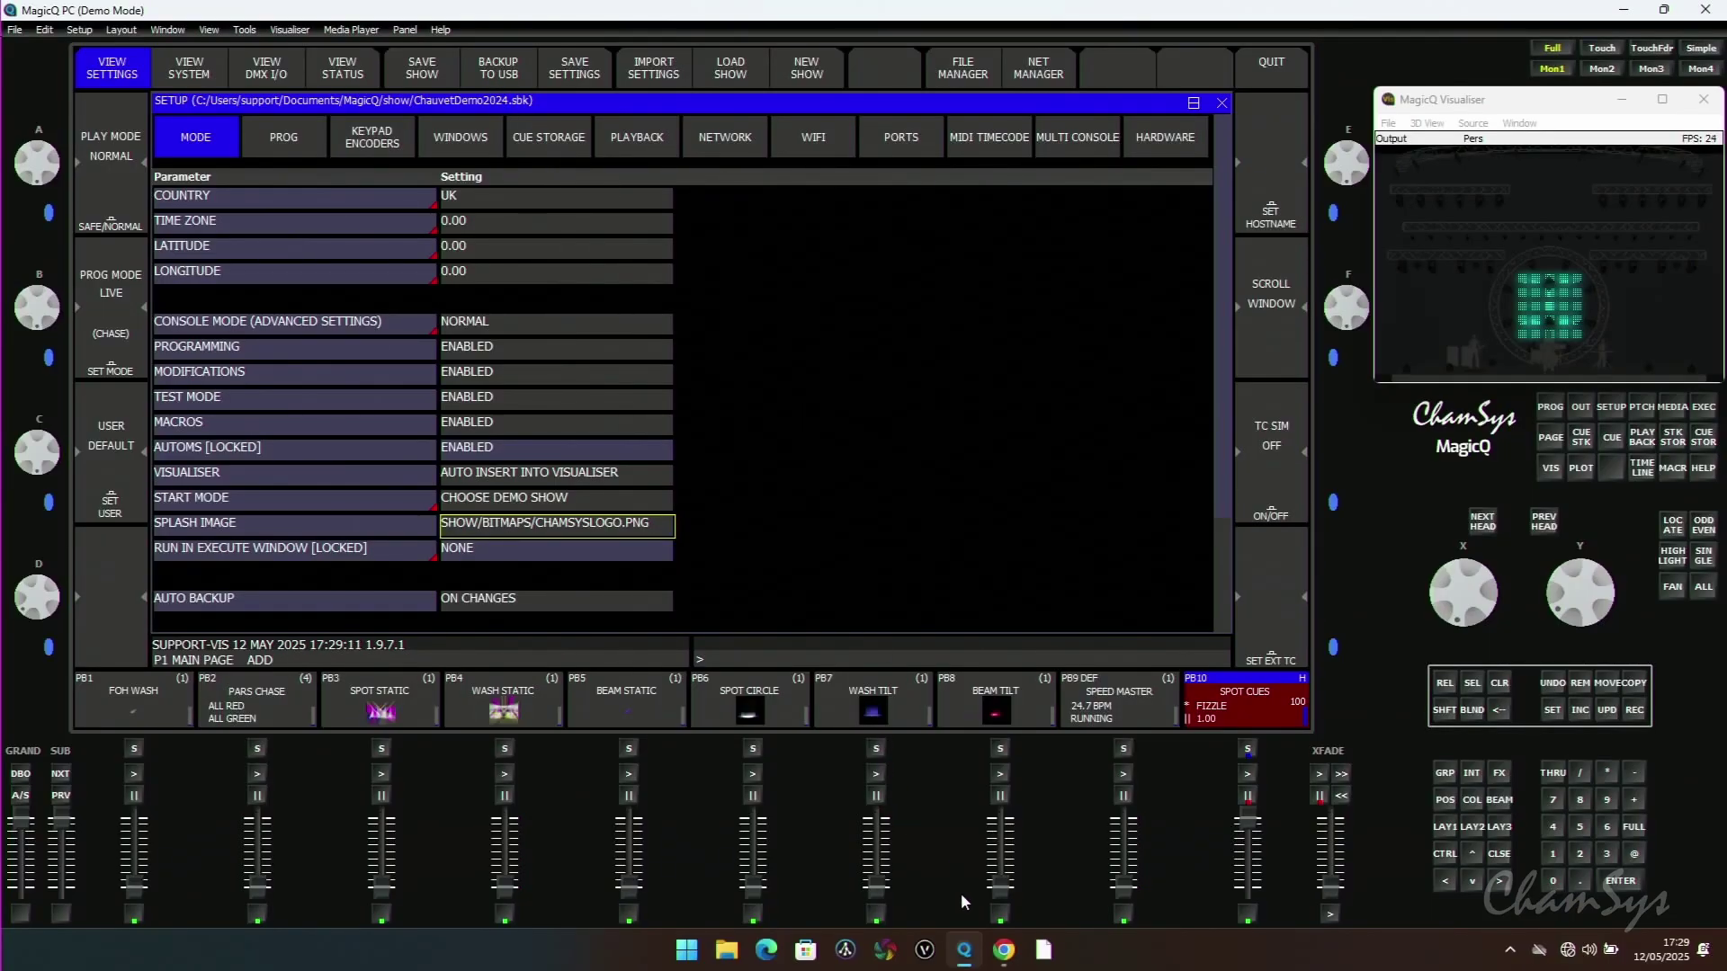
- Switch to Chrome and review the Splash Image and Exec Regions Sharing sections of the MagicQ Change Notes
left_click(1003, 950)
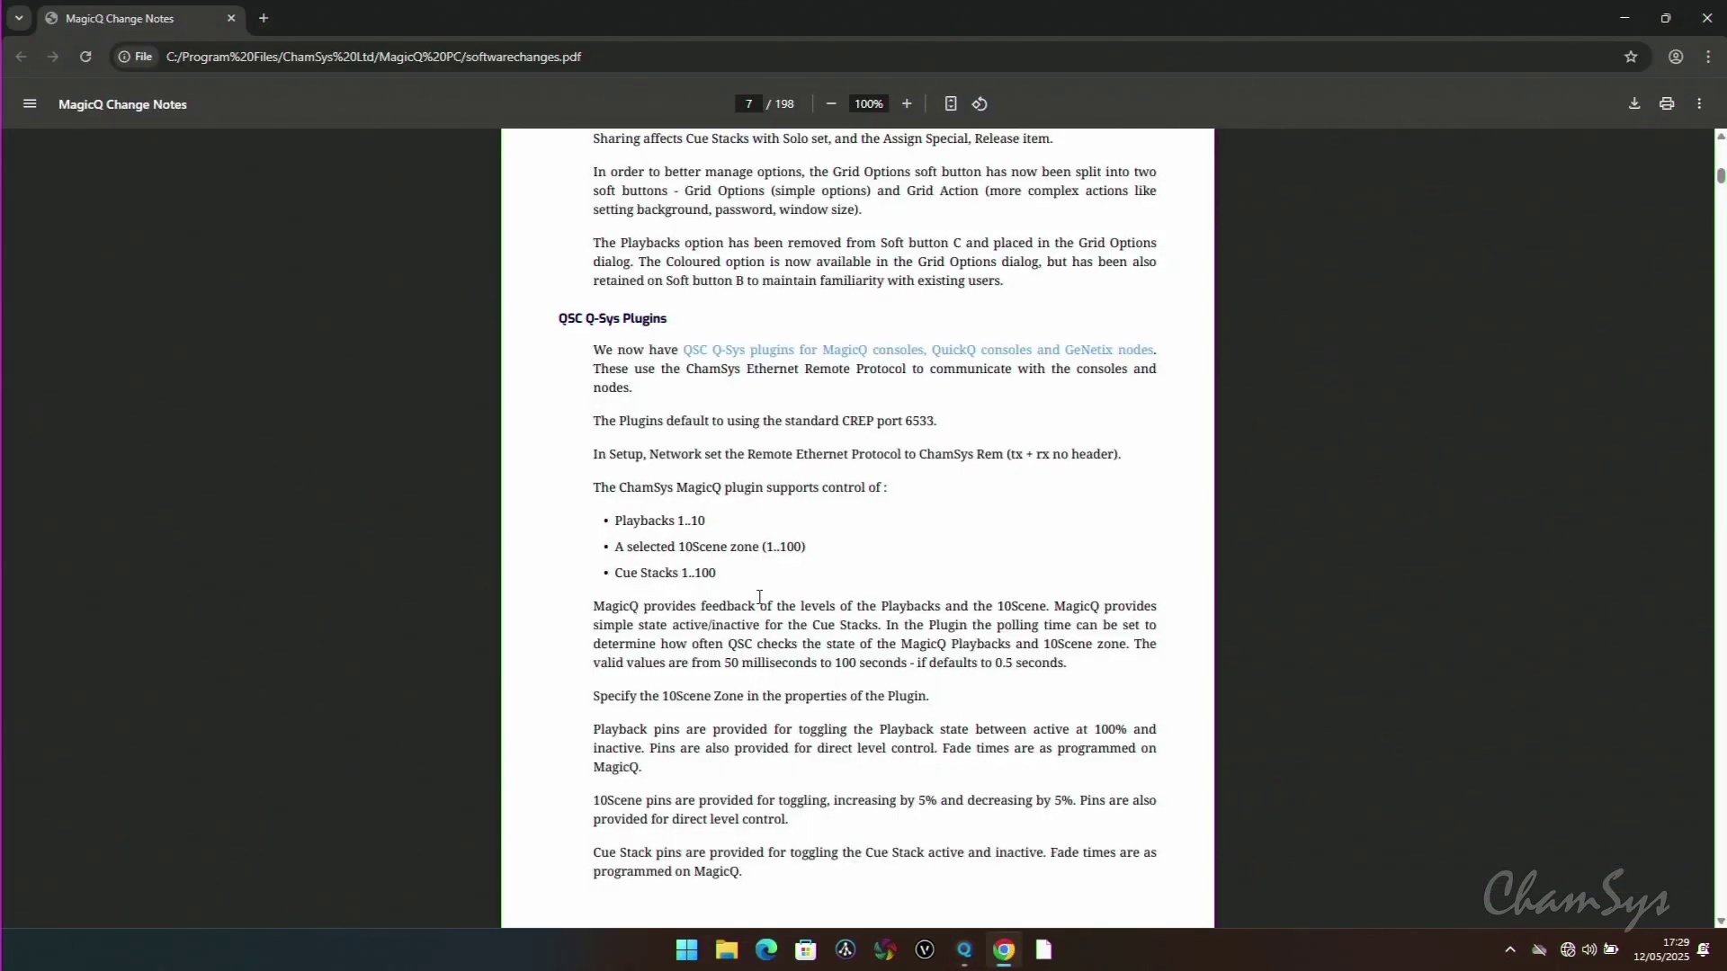
scroll(759, 597, "down", 1)
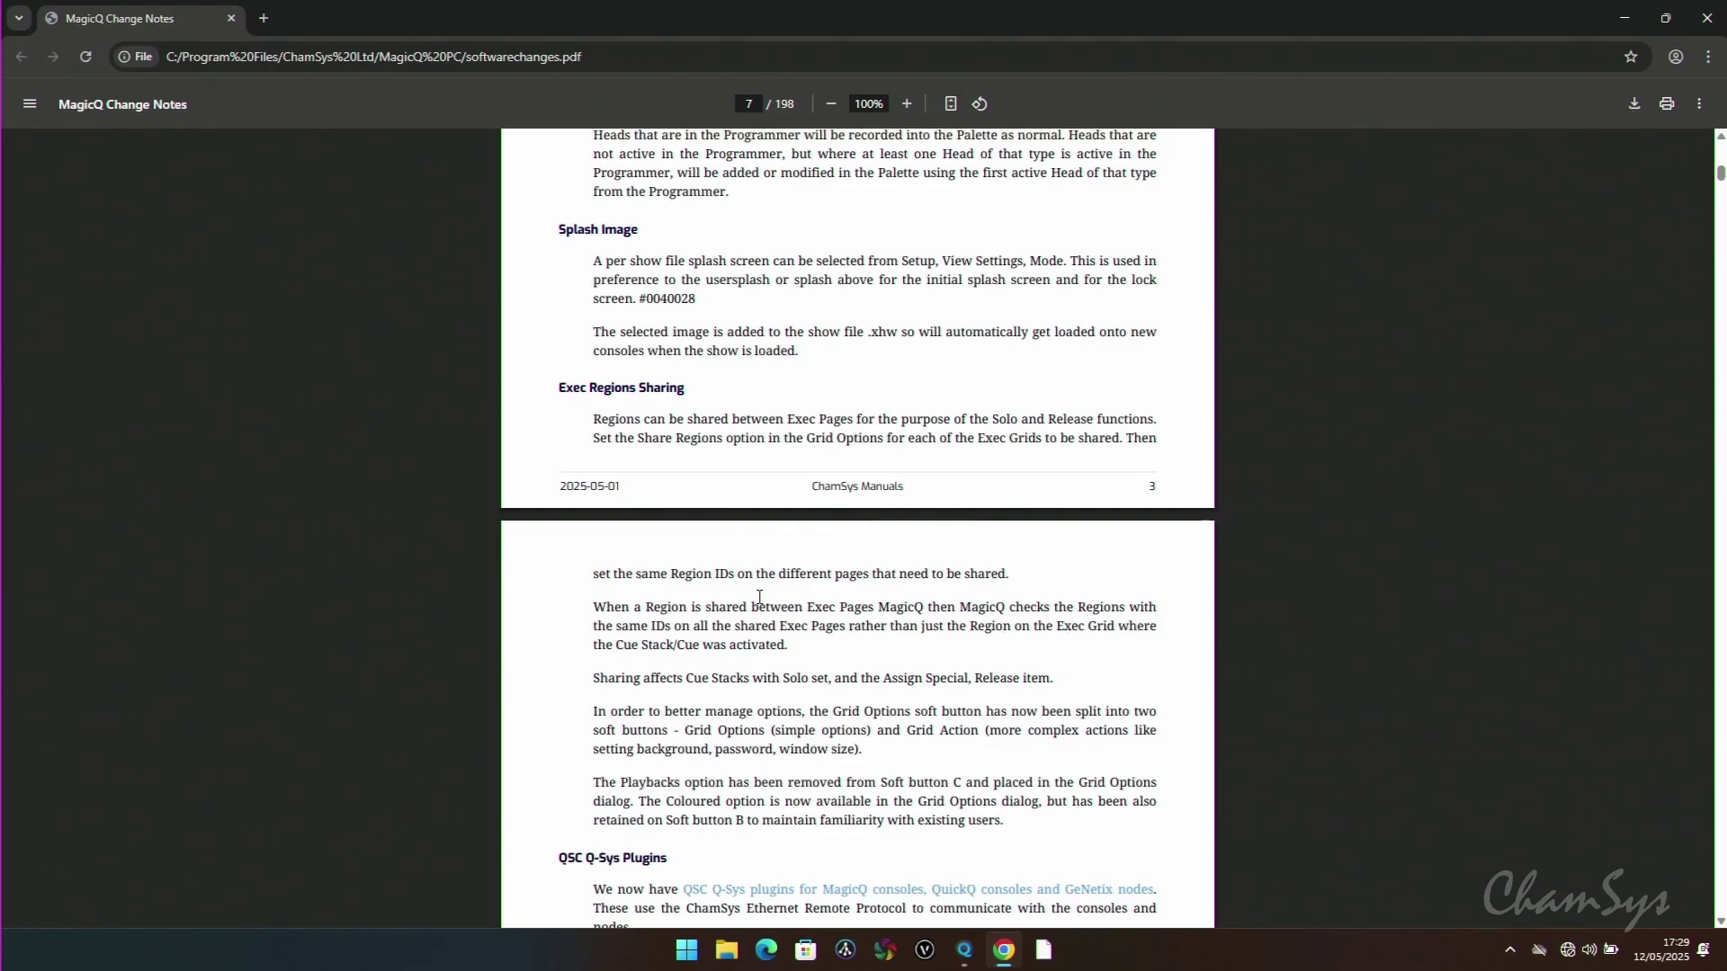
scroll(761, 596, "down", 1)
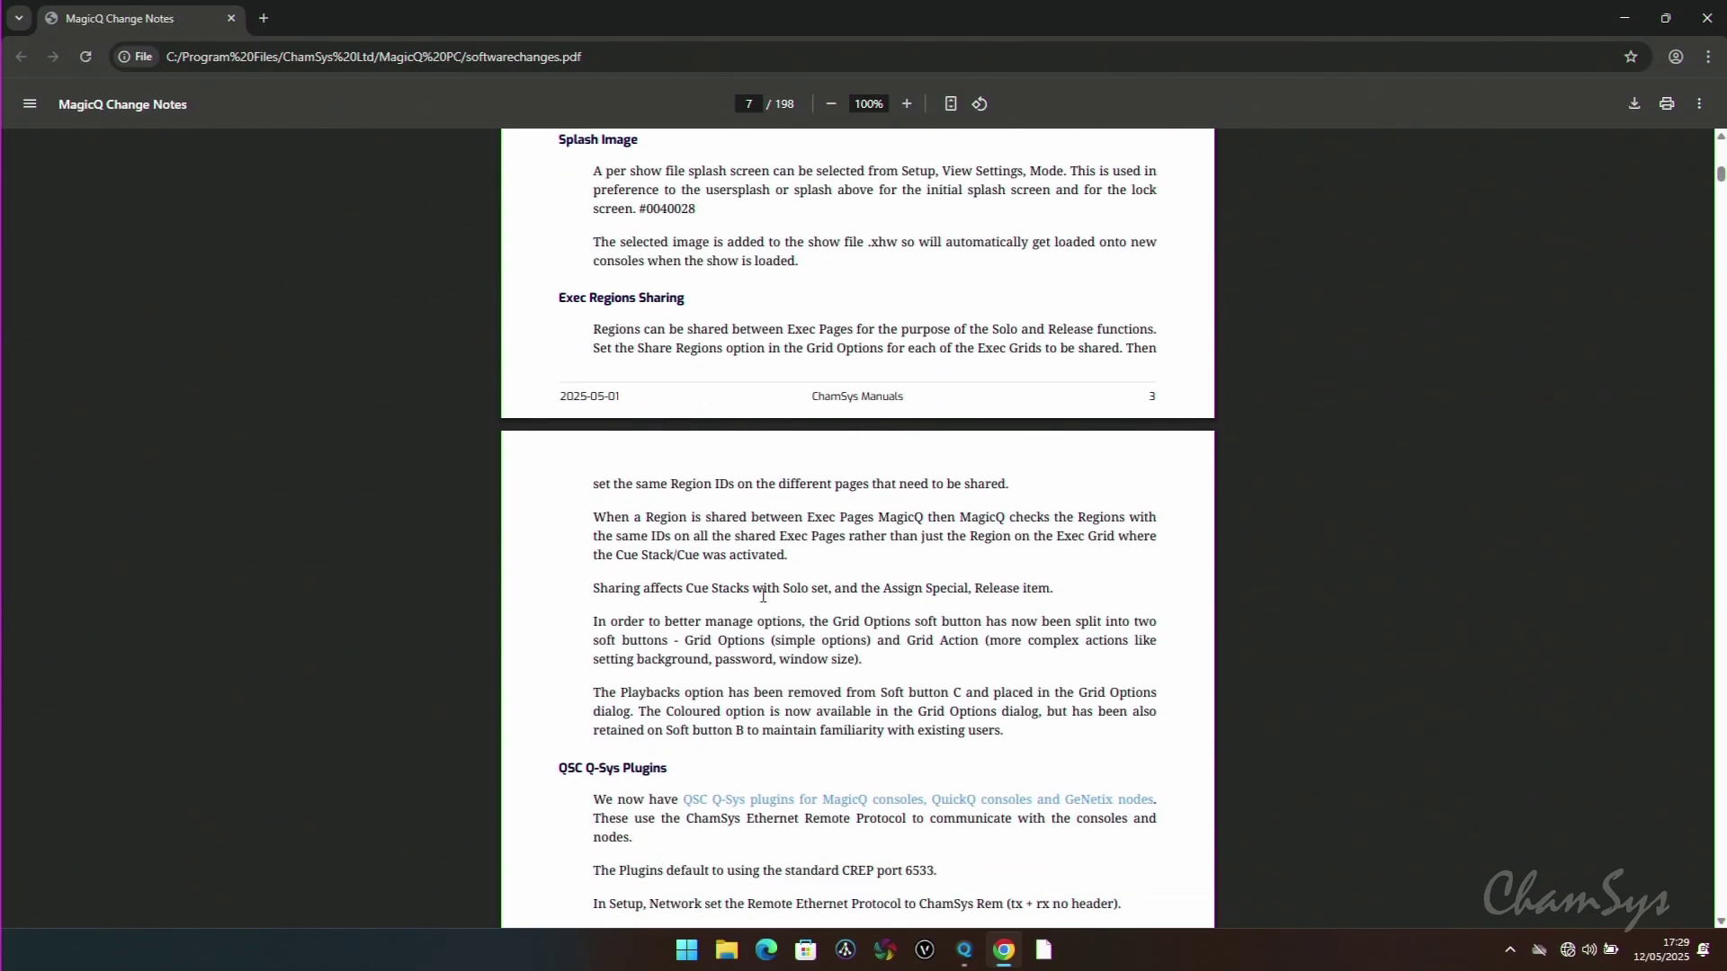
- Switch back to MagicQ and bring up page 2 of the Execute window in design view
left_click(964, 950)
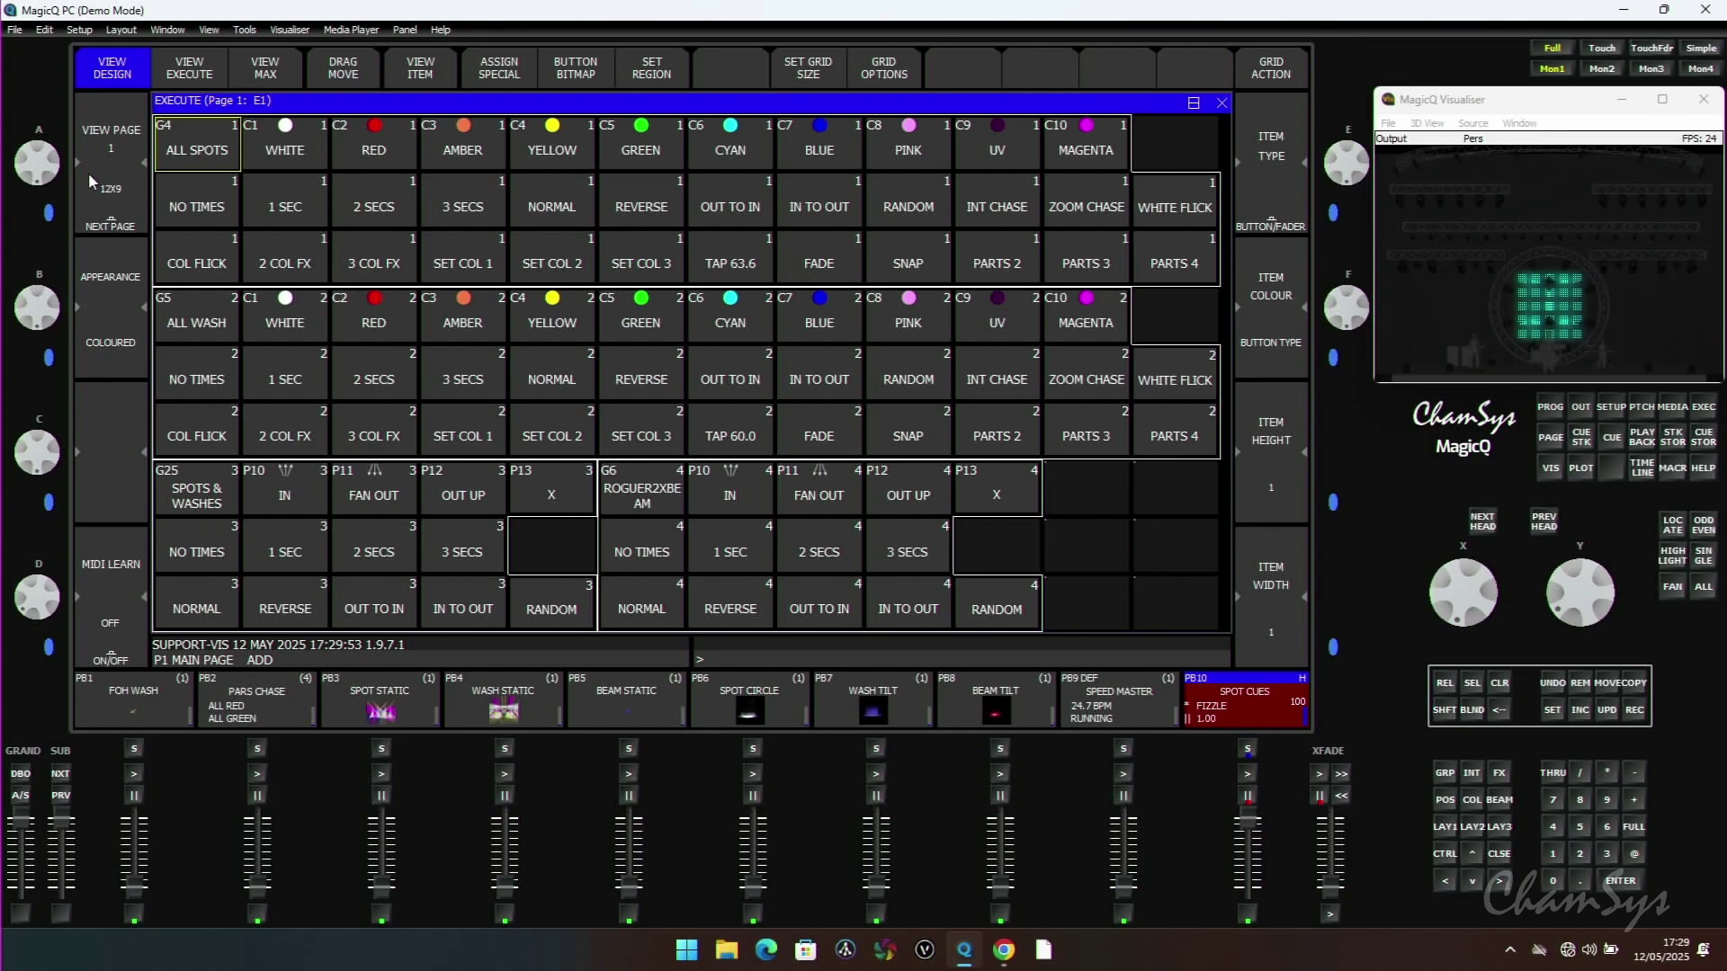
left_click(115, 214)
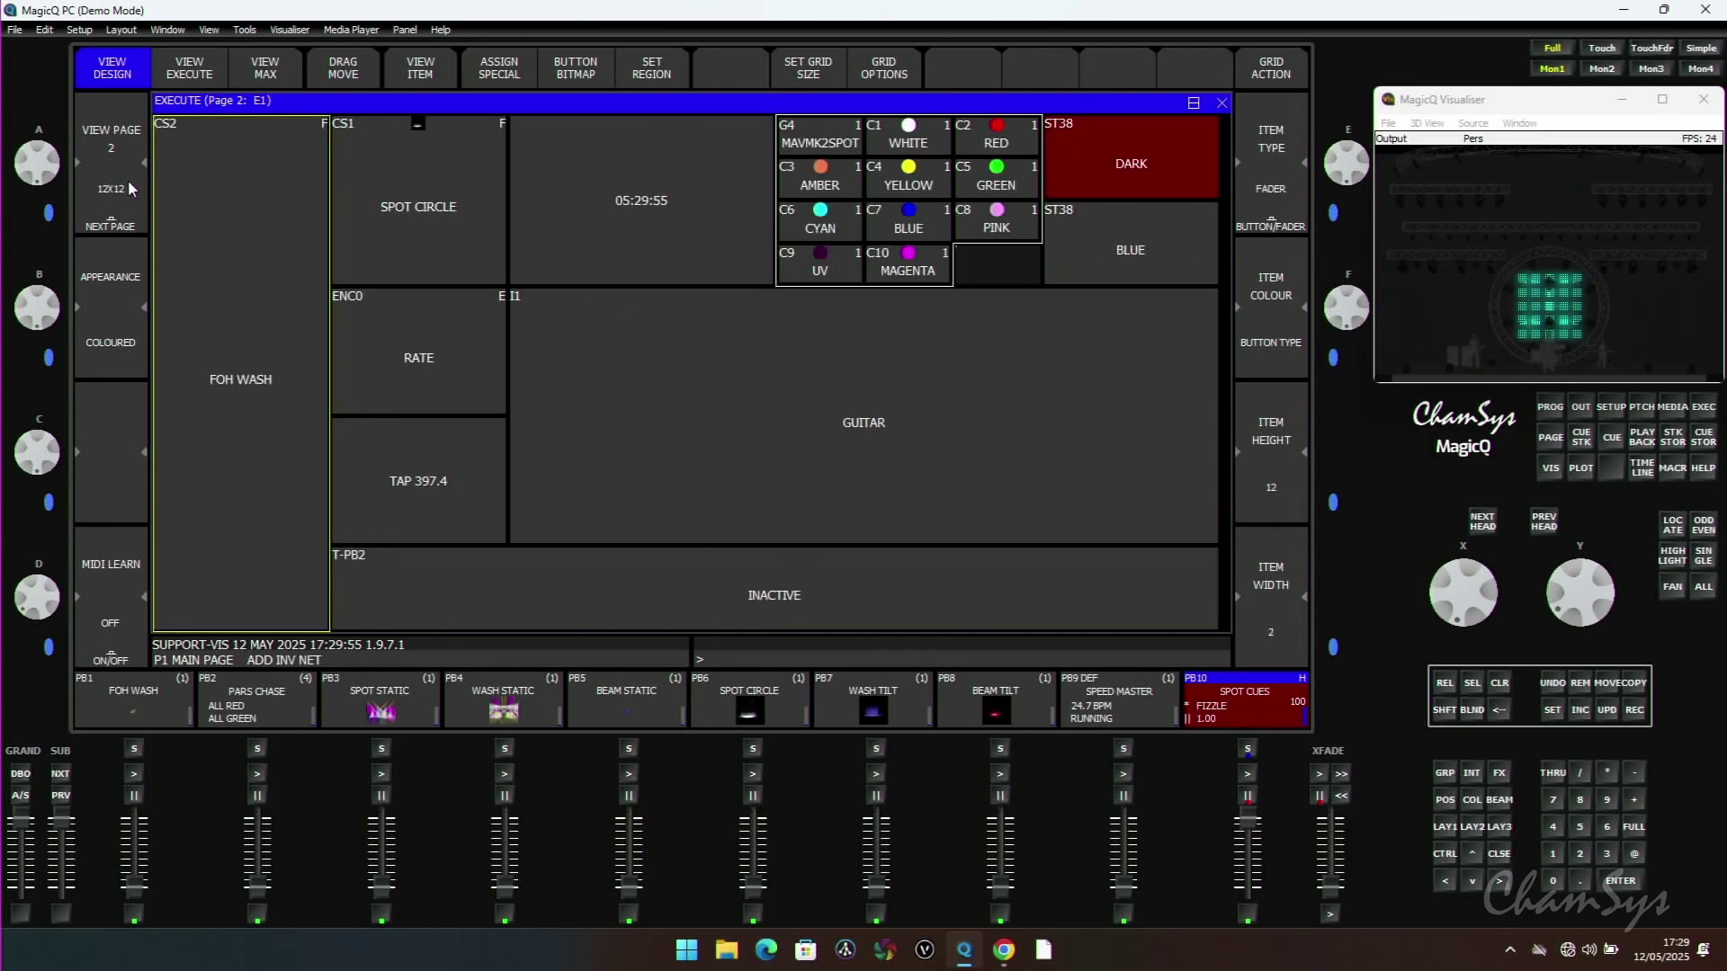